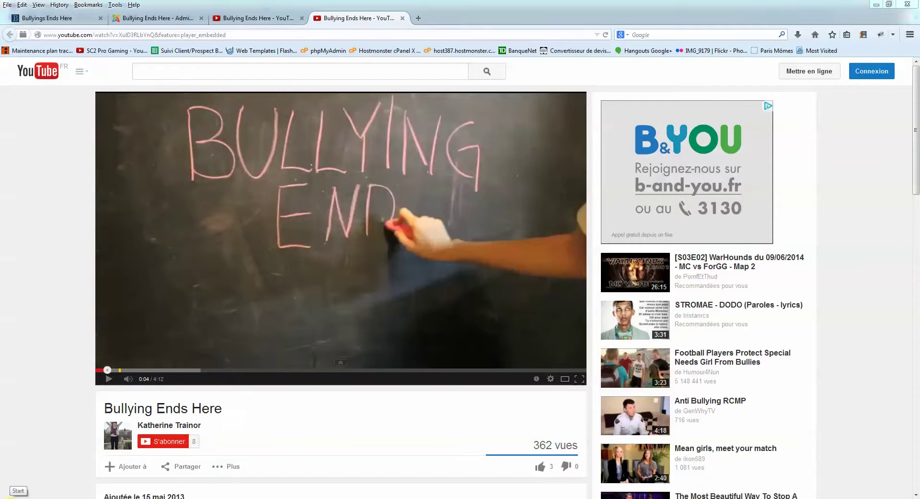
Launch Paint from Start search and paste the captured browser screenshot into a new image.
{"action": "left_click", "coordinate": [4, 497]}
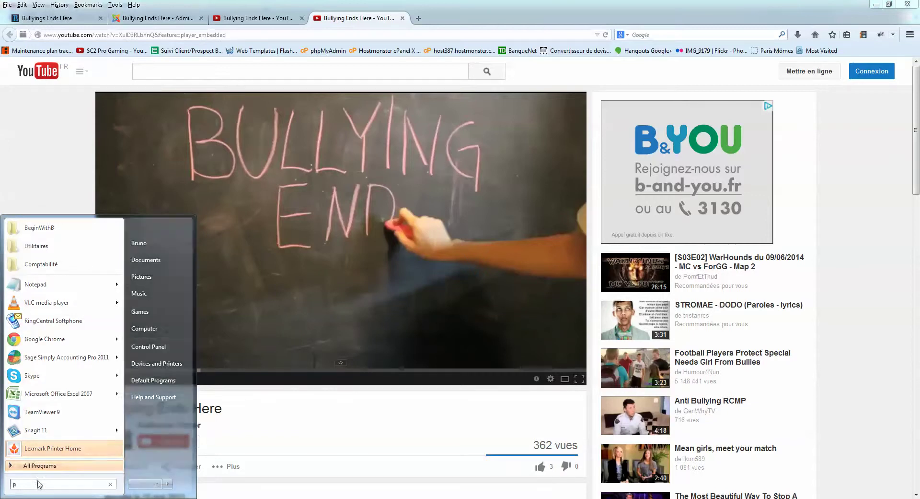
{"action": "type", "text": "paint"}
{"action": "left_click", "coordinate": [46, 244]}
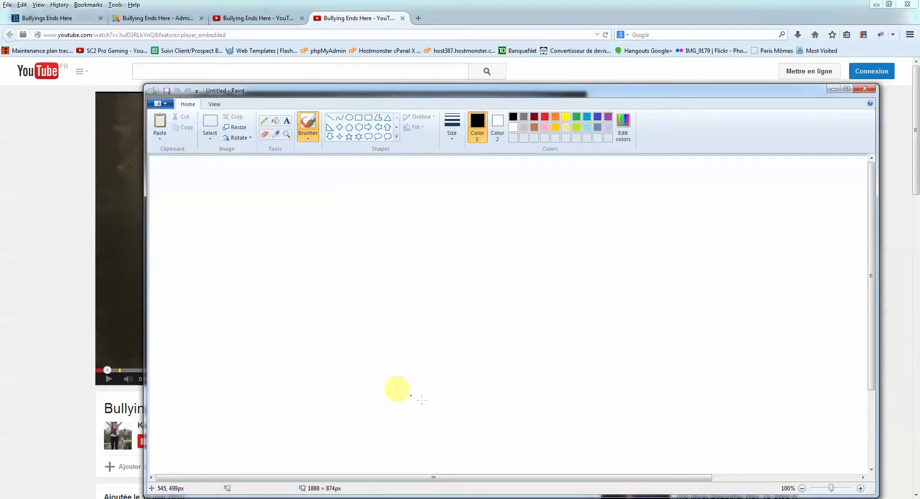
{"action": "key", "text": "ctrl+v"}
{"action": "scroll", "coordinate": [534, 394], "scroll_direction": "down", "scroll_amount": 6}
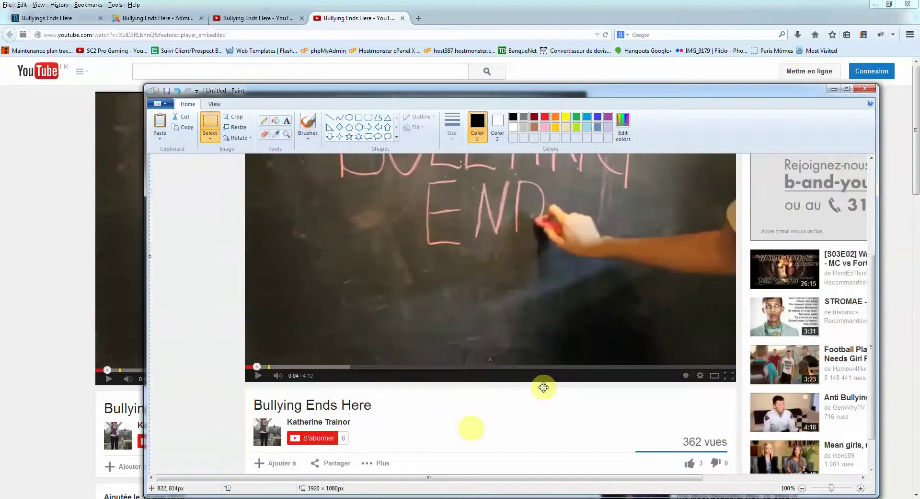
{"action": "scroll", "coordinate": [539, 387], "scroll_direction": "up", "scroll_amount": 3}
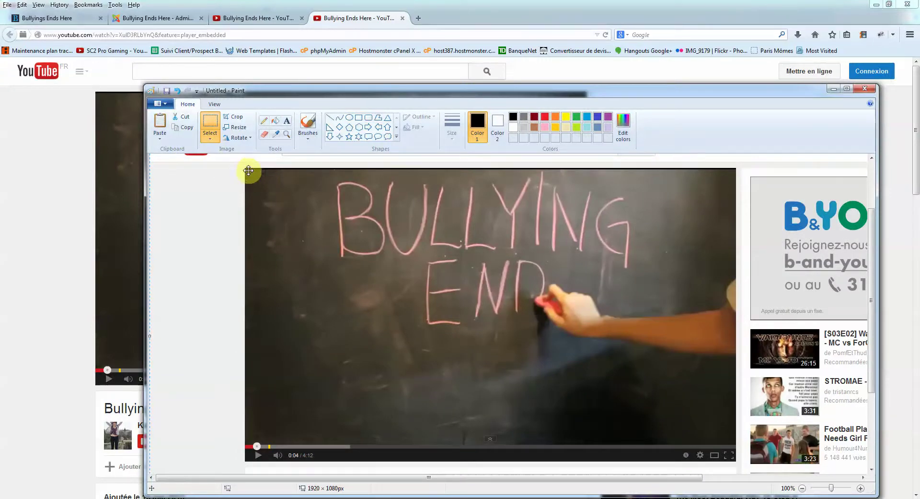
Crop the image to the paused video frame, 1024 × 612 pixels, with a rectangular selection.
{"action": "left_click", "coordinate": [210, 138]}
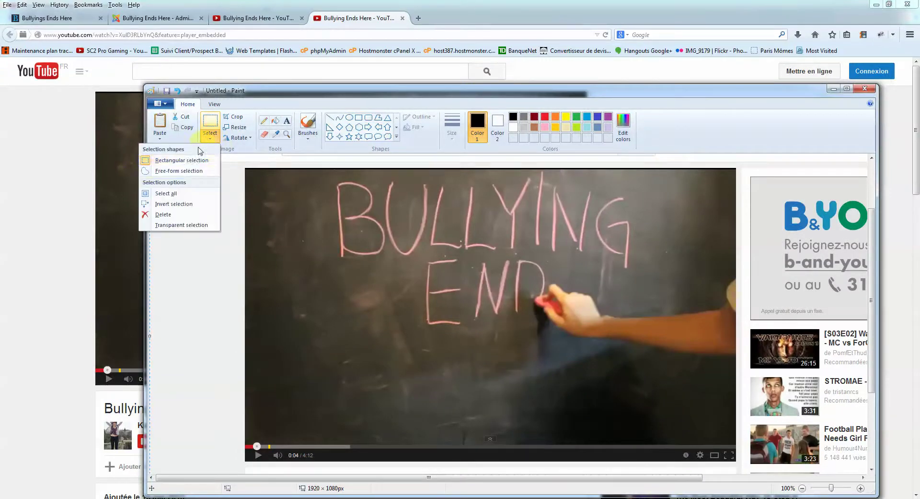
{"action": "left_click", "coordinate": [182, 160]}
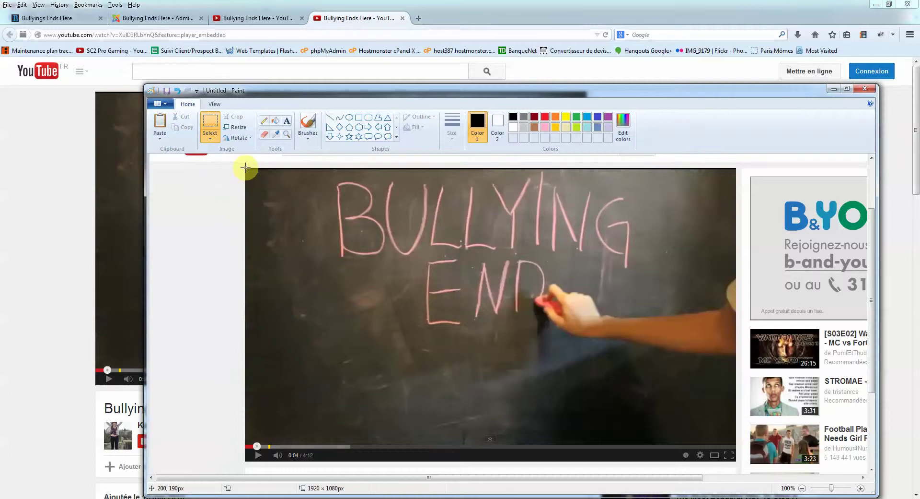
{"action": "mouse_move", "coordinate": [245, 168]}
{"action": "left_mouse_down"}
{"action": "mouse_move", "coordinate": [727, 457]}
{"action": "mouse_move", "coordinate": [736, 443]}
{"action": "mouse_move", "coordinate": [734, 460]}
{"action": "left_mouse_up"}
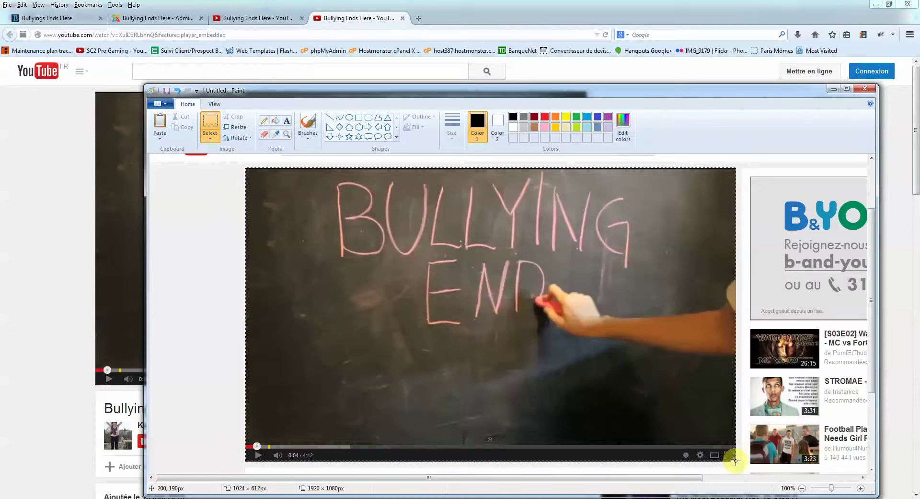
{"action": "left_click_drag", "start_coordinate": [736, 460], "coordinate": [736, 460]}
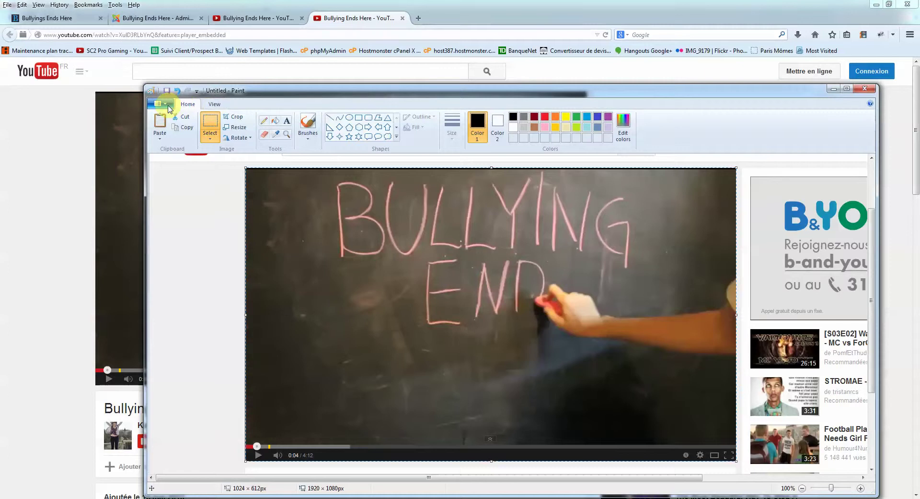
{"action": "left_click", "coordinate": [234, 116]}
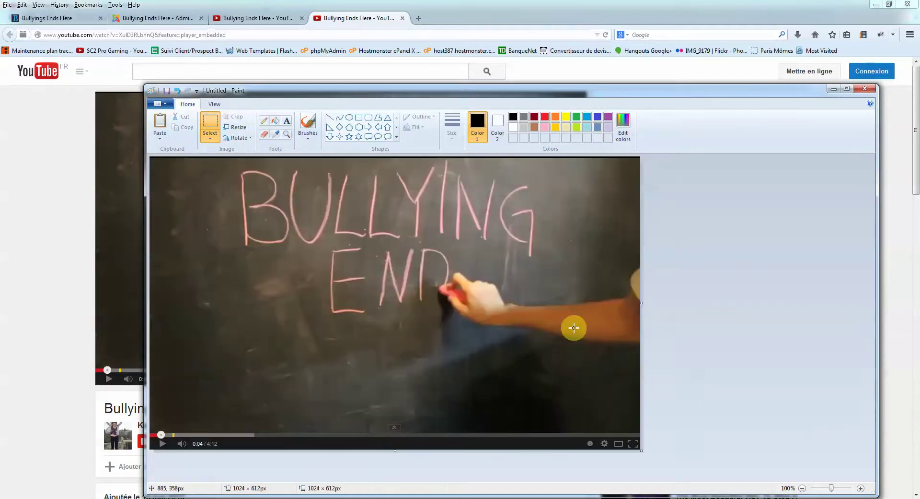
Save the cropped frame as the JPEG Bullying-ends-here.jpg in the Desktop temp folder.
{"action": "left_click", "coordinate": [446, 290]}
{"action": "key", "text": "ctrl+s"}
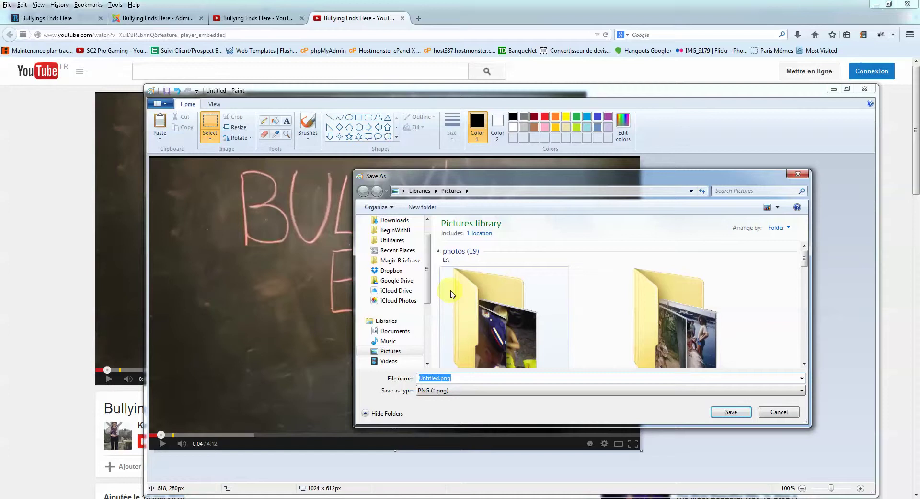
{"action": "scroll", "coordinate": [431, 253], "scroll_direction": "up", "scroll_amount": 2}
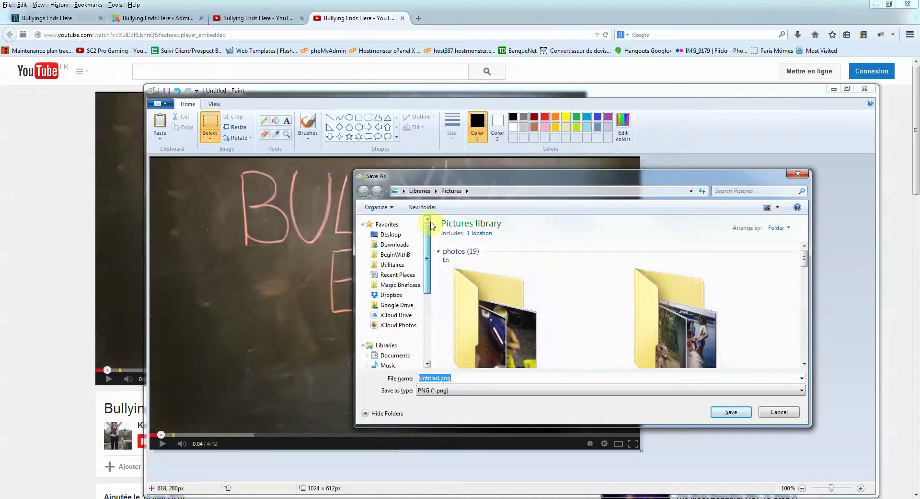
{"action": "left_click", "coordinate": [391, 234]}
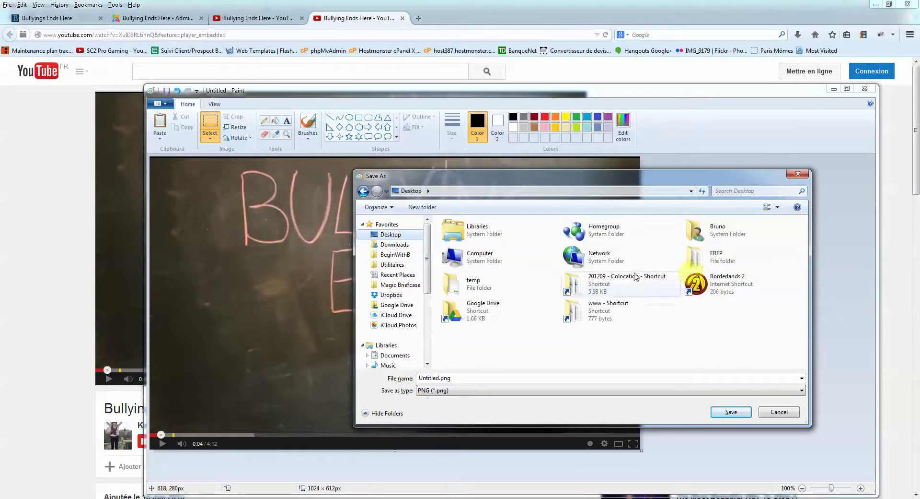
{"action": "double_click", "coordinate": [476, 281]}
{"action": "left_click", "coordinate": [437, 377]}
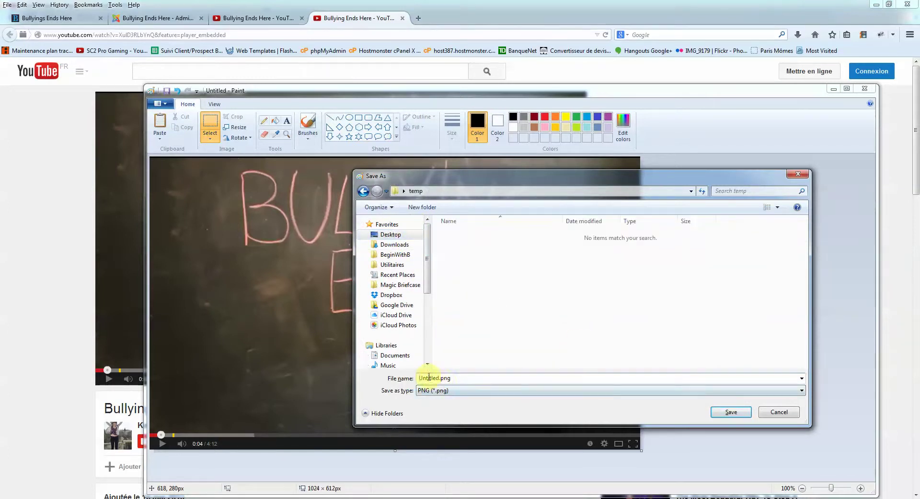
{"action": "left_click", "coordinate": [438, 377]}
{"action": "left_click_drag", "start_coordinate": [411, 376], "coordinate": [380, 378]}
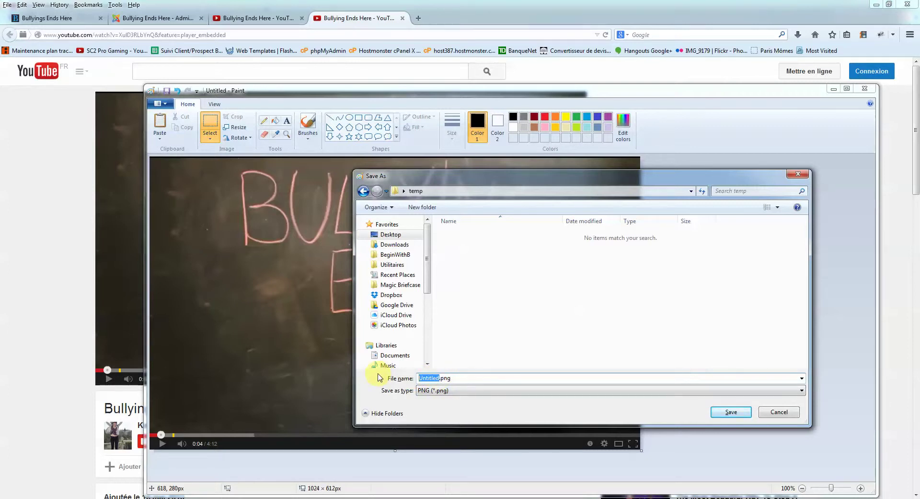
{"action": "type", "text": "Bully"}
{"action": "type", "text": "ing-"}
{"action": "type", "text": "ends-here"}
{"action": "left_click", "coordinate": [483, 391]}
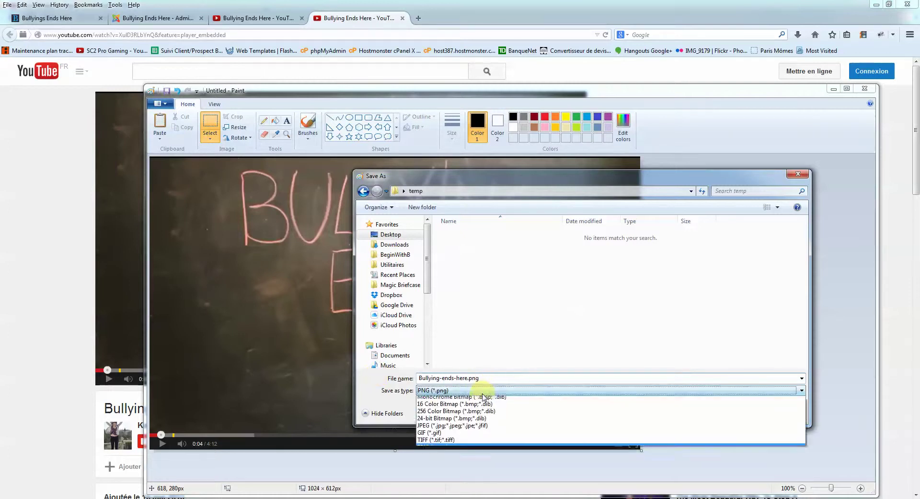
{"action": "left_click", "coordinate": [472, 429]}
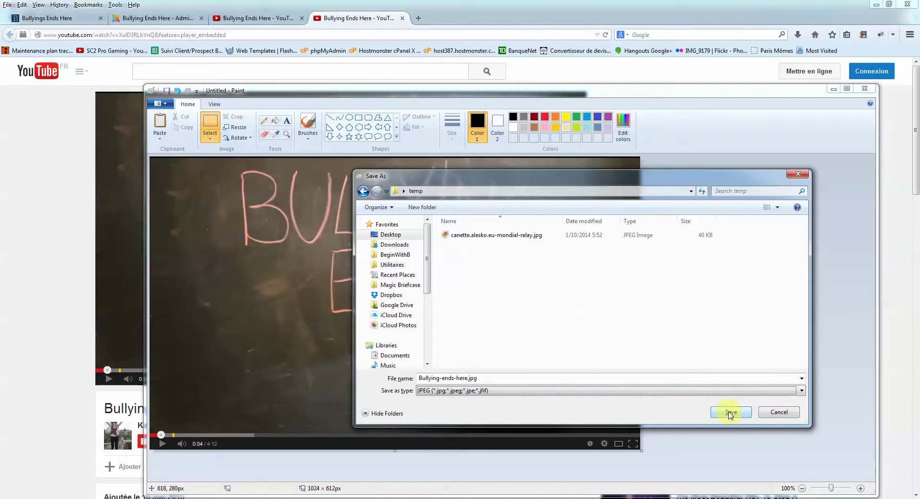
{"action": "left_click", "coordinate": [730, 413]}
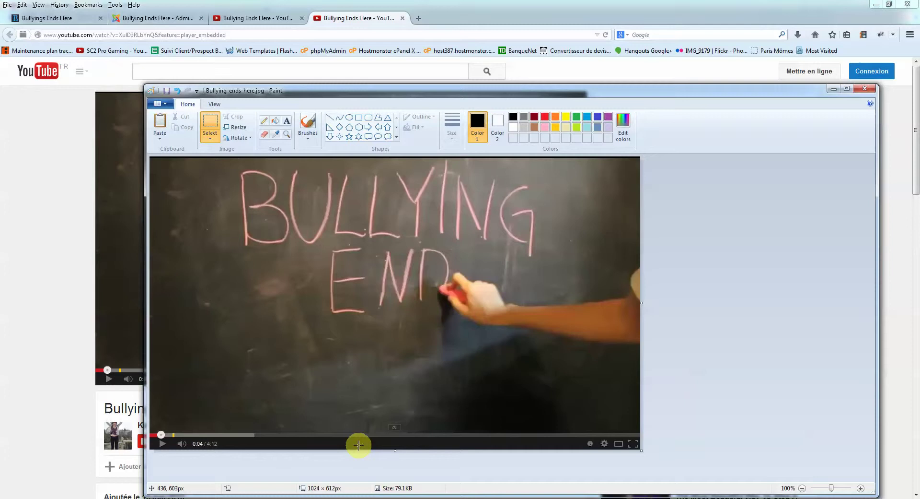
Log in to the admin, filter K2 items by 'media', and open Media & Awards.
{"action": "left_click", "coordinate": [152, 22]}
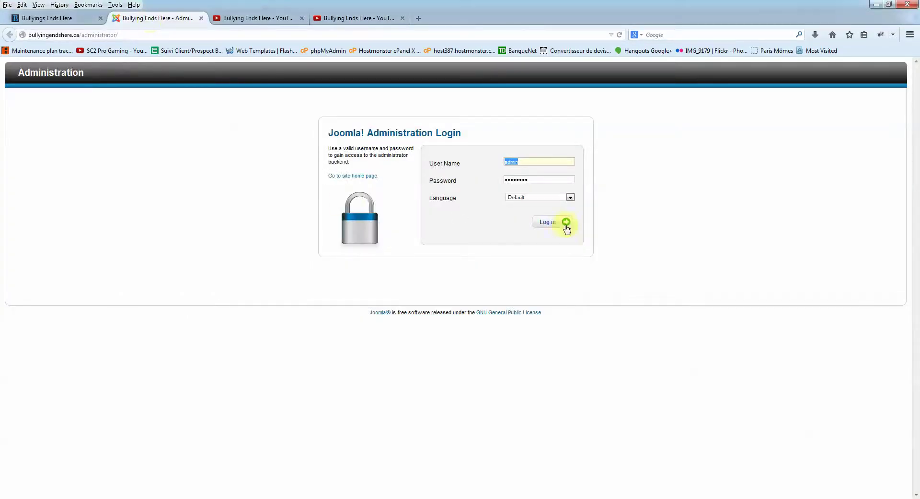
{"action": "left_click", "coordinate": [565, 223]}
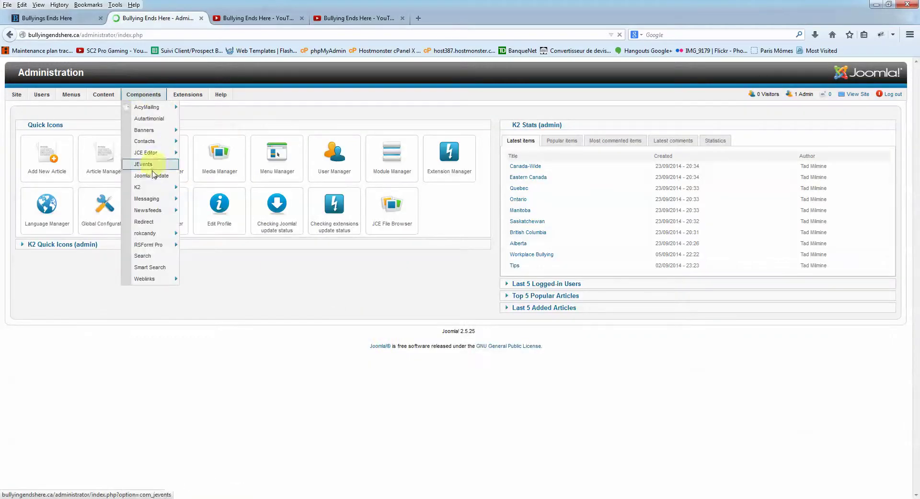
{"action": "mouse_move", "coordinate": [151, 187]}
{"action": "left_click", "coordinate": [195, 192]}
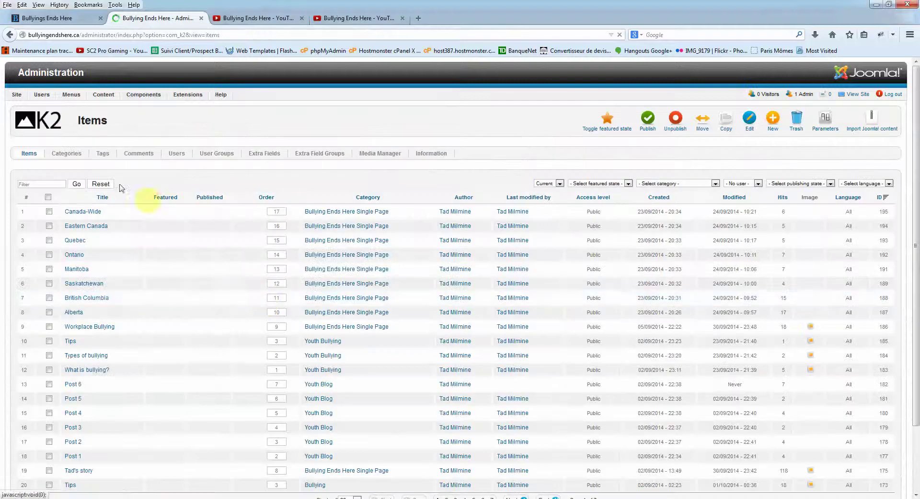
{"action": "left_click", "coordinate": [38, 184]}
{"action": "type", "text": "media"}
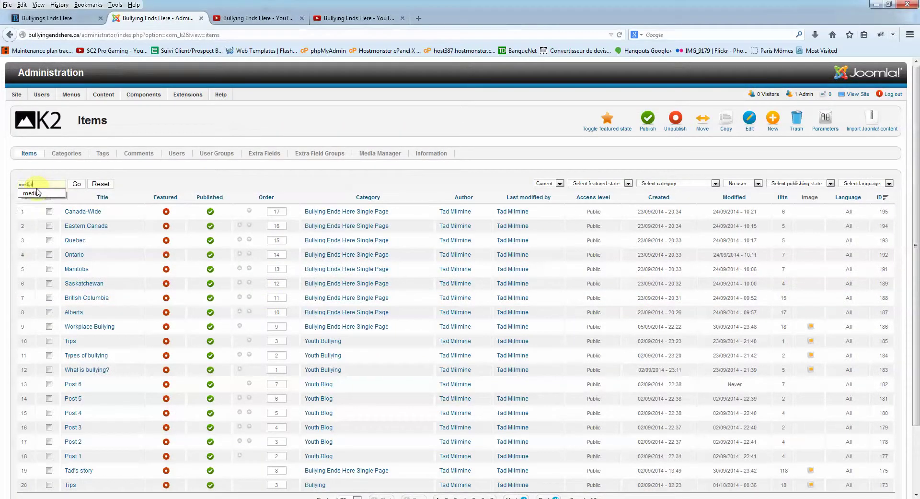
{"action": "key", "text": "Return"}
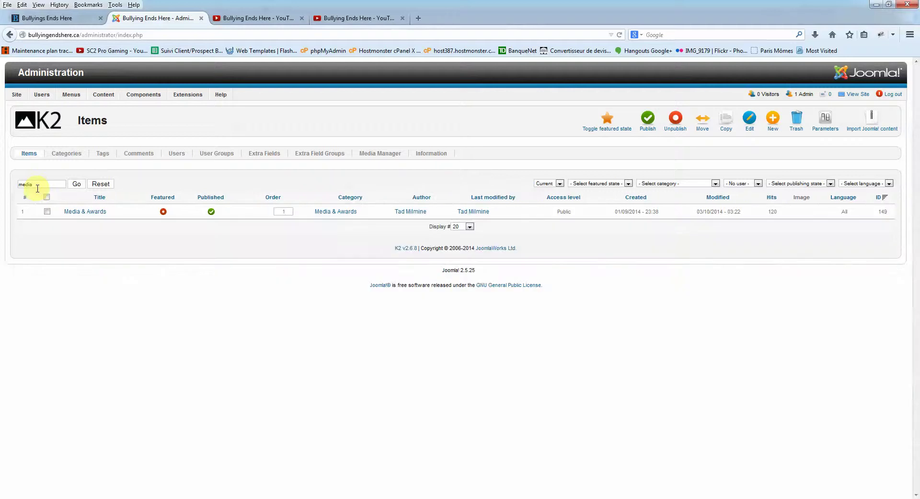
{"action": "left_click", "coordinate": [75, 212]}
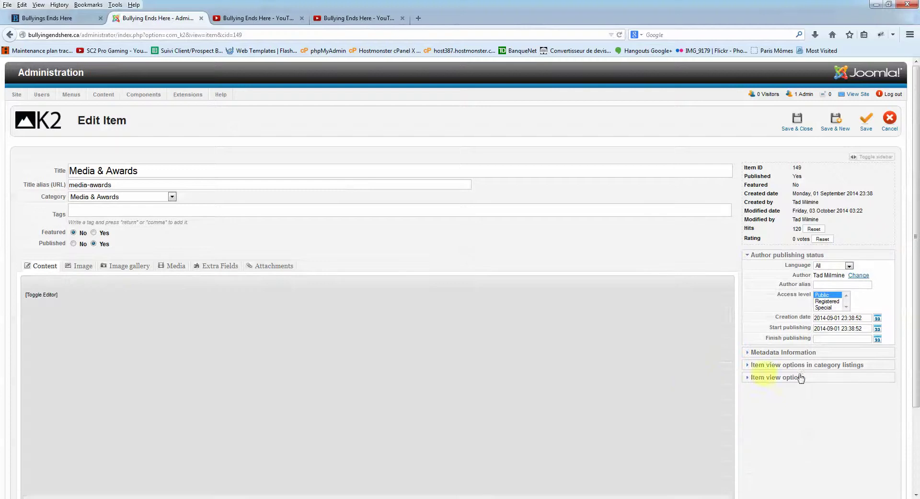
Select the empty third media box in the item's content and bring up the Image Manager.
{"action": "scroll", "coordinate": [917, 203], "scroll_direction": "down", "scroll_amount": 4}
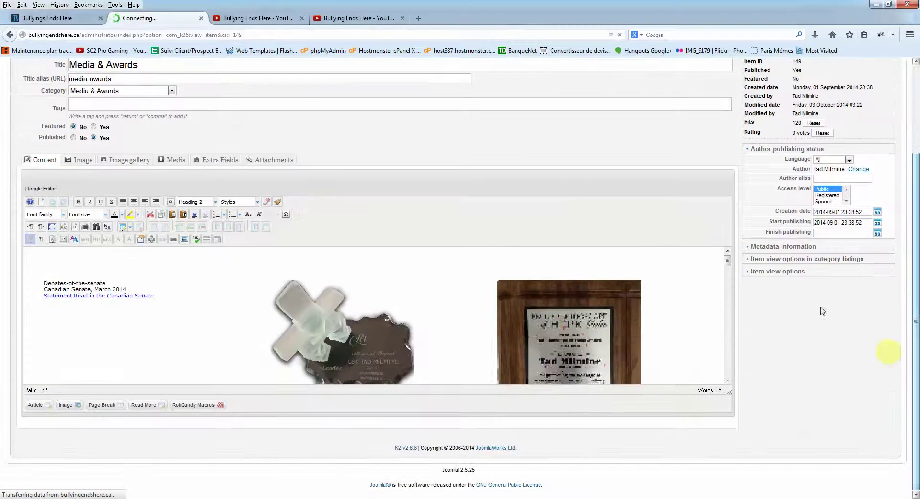
{"action": "left_click_drag", "start_coordinate": [731, 274], "coordinate": [724, 342]}
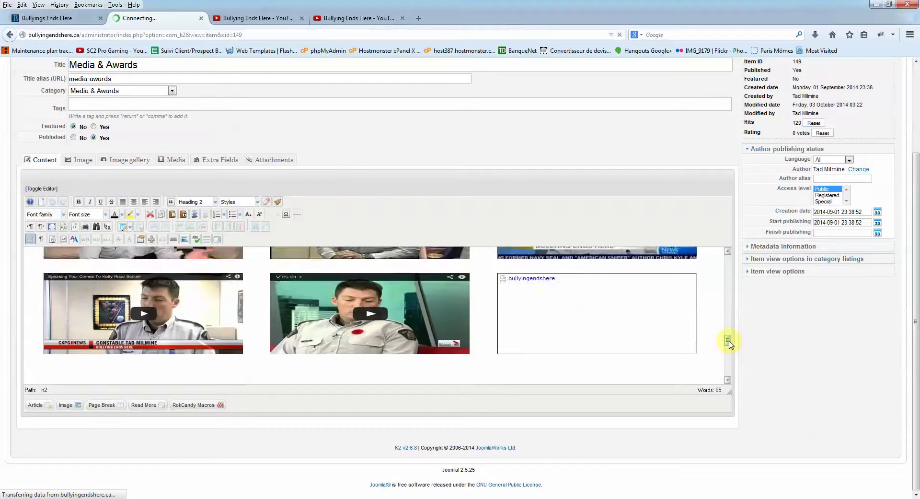
{"action": "left_click", "coordinate": [672, 322]}
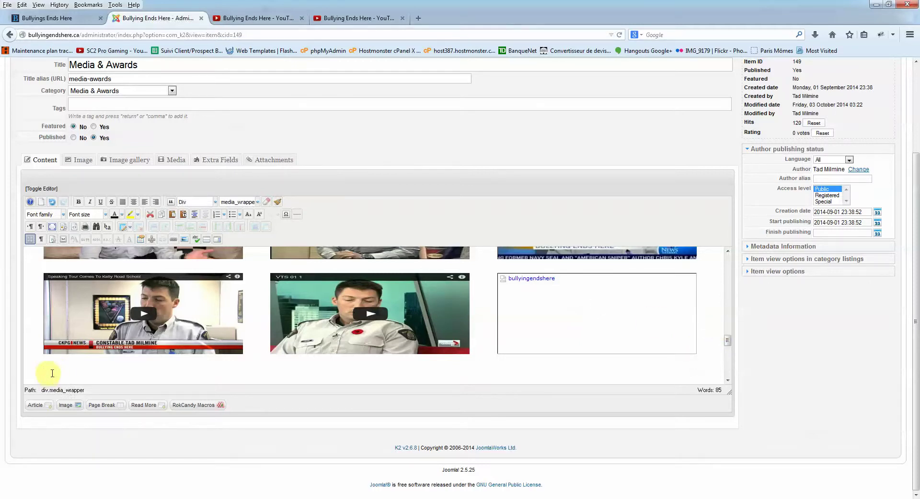
{"action": "left_click", "coordinate": [185, 241]}
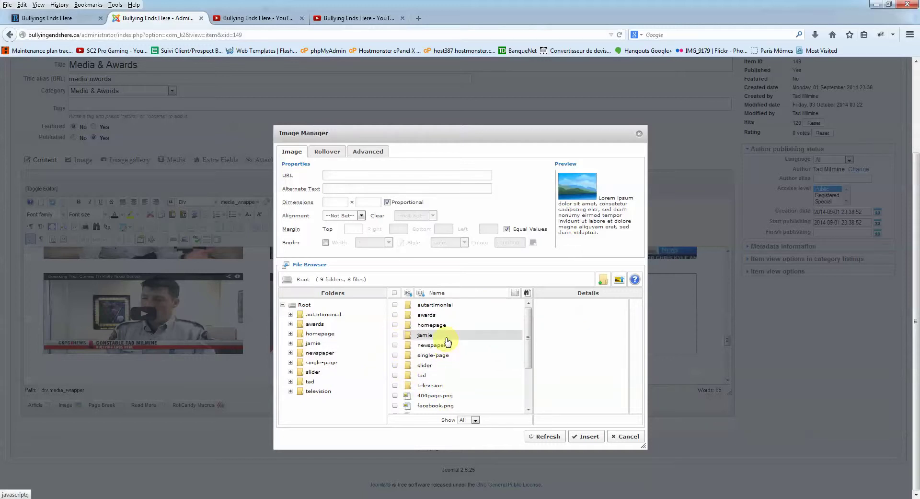
Upload temp\Bullying-ends-here.jpg into the television images folder and select it for insertion.
{"action": "left_click", "coordinate": [441, 317]}
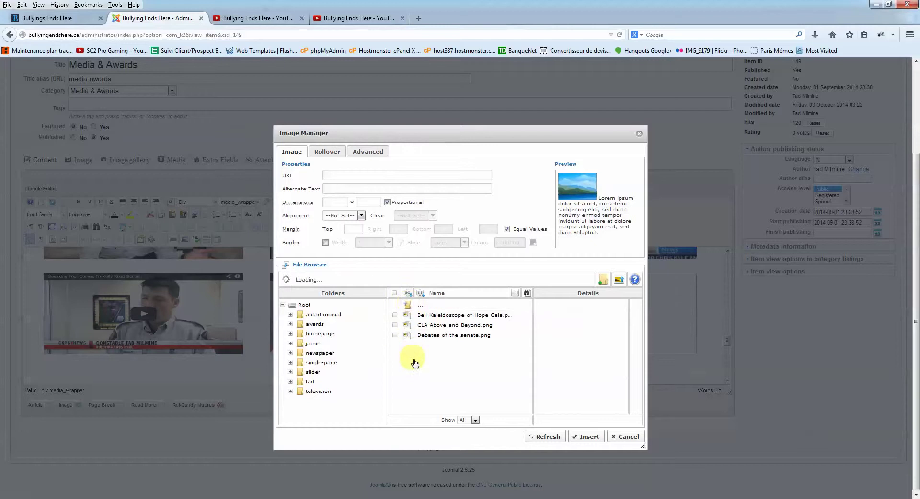
{"action": "double_click", "coordinate": [421, 385]}
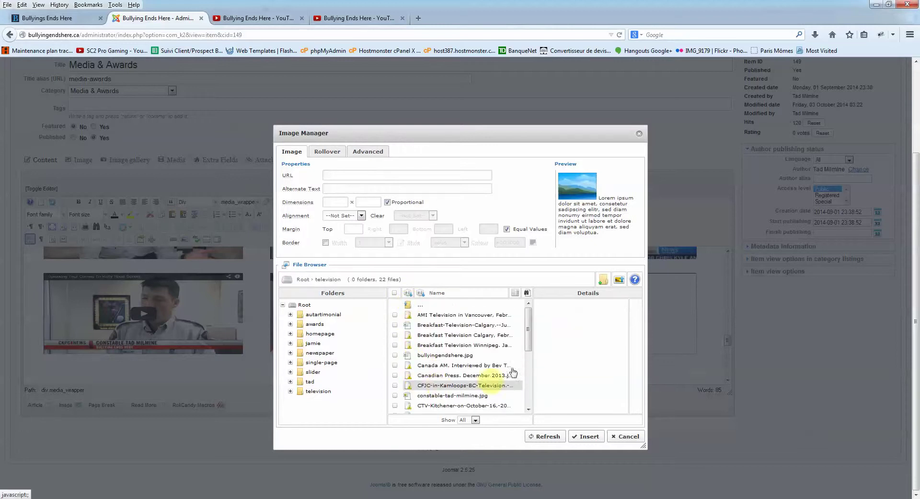
{"action": "left_click", "coordinate": [622, 281]}
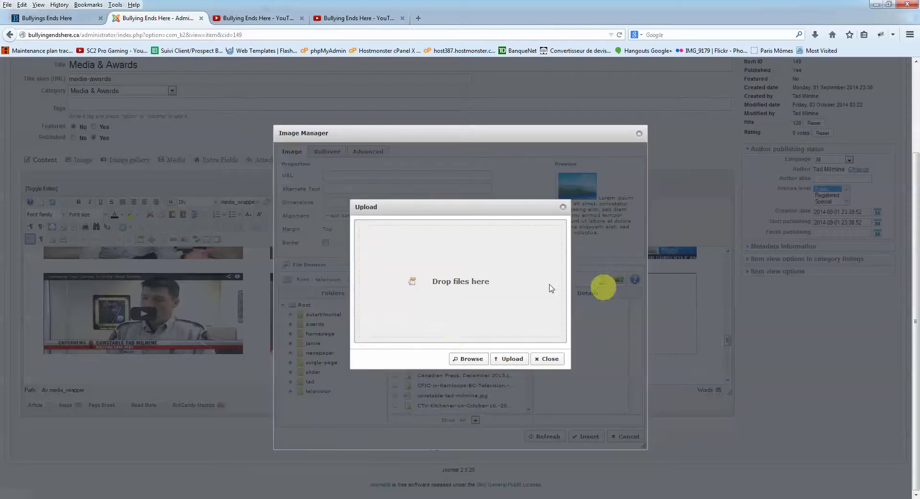
{"action": "left_click", "coordinate": [466, 359]}
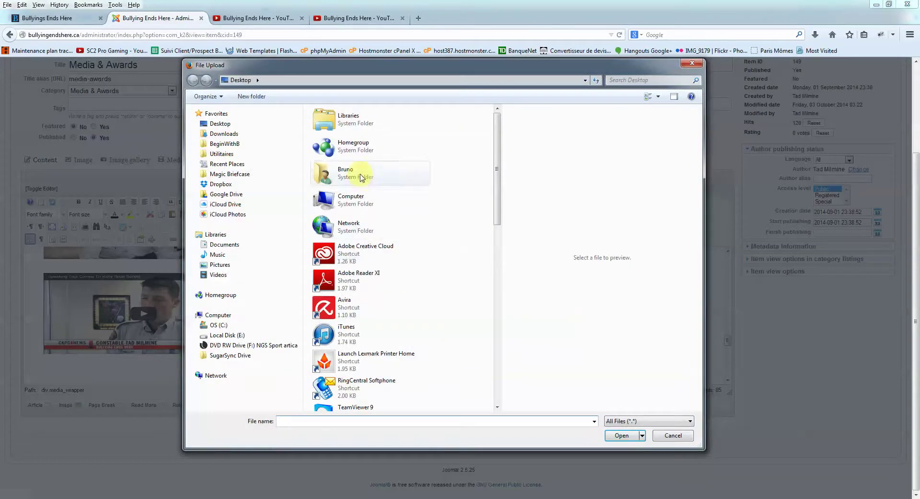
{"action": "left_click_drag", "start_coordinate": [497, 144], "coordinate": [496, 206]}
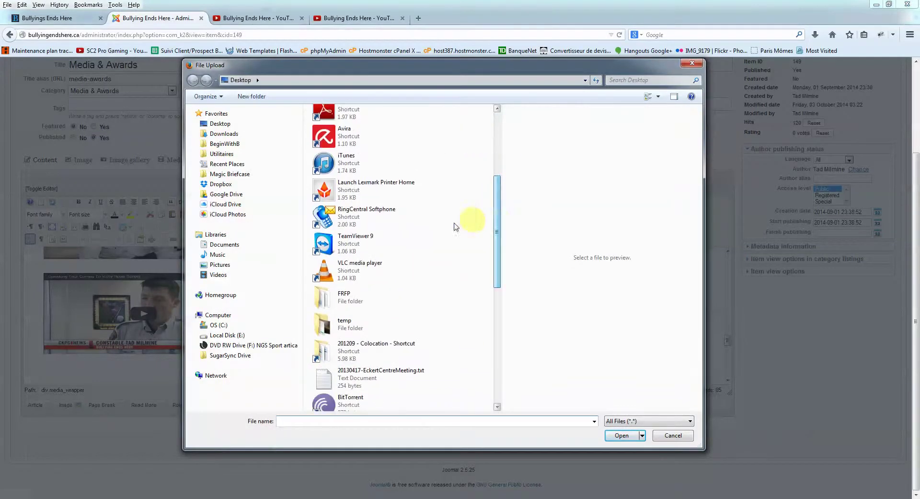
{"action": "double_click", "coordinate": [342, 330]}
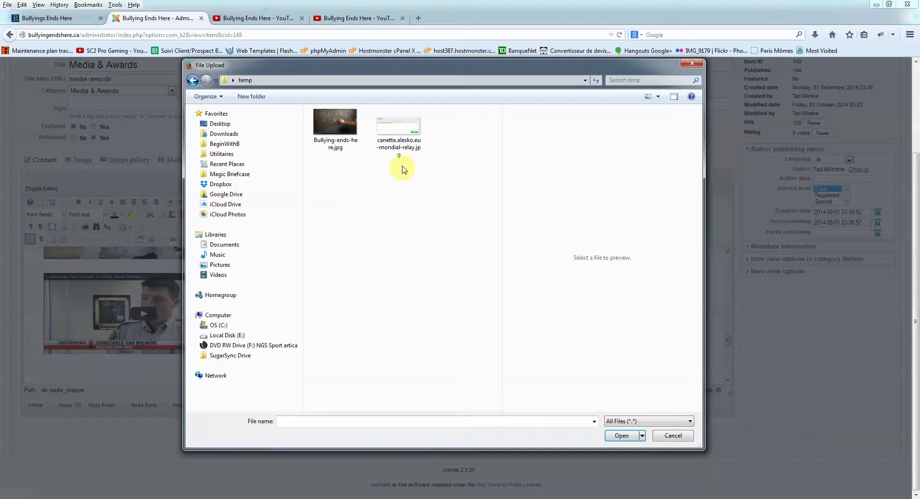
{"action": "left_click", "coordinate": [333, 123]}
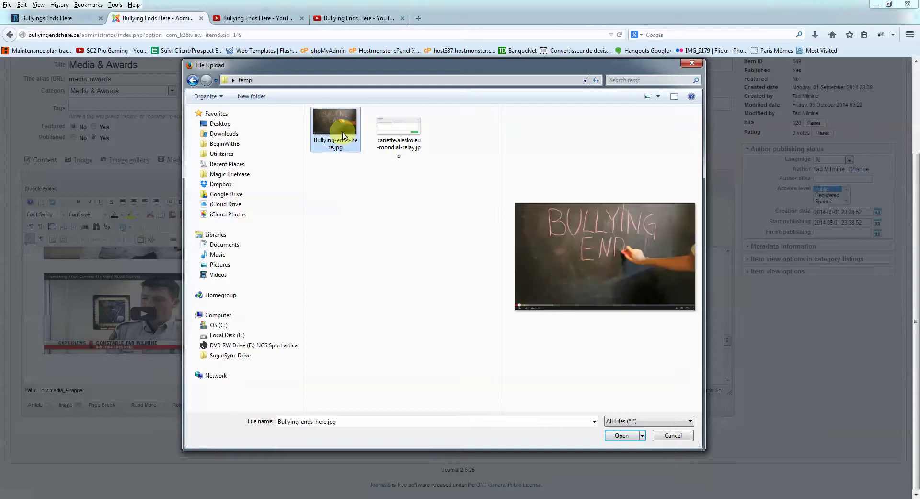
{"action": "left_click", "coordinate": [621, 435]}
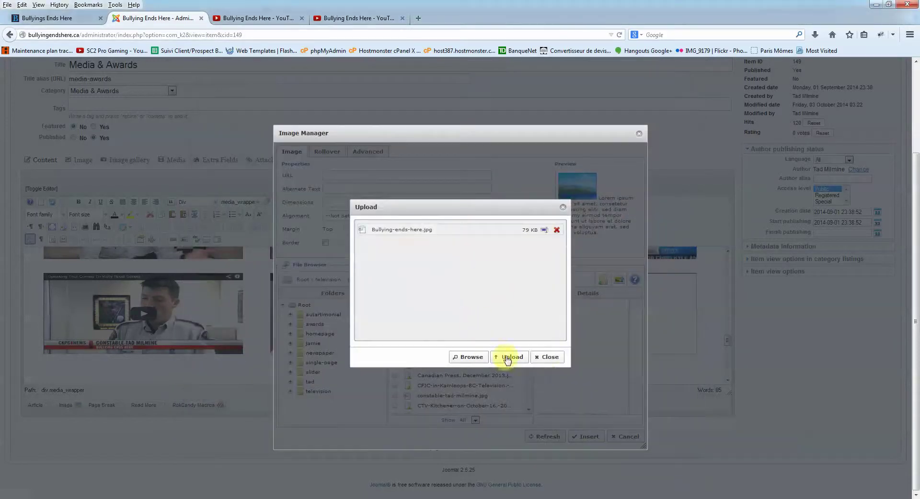
{"action": "left_click", "coordinate": [507, 357]}
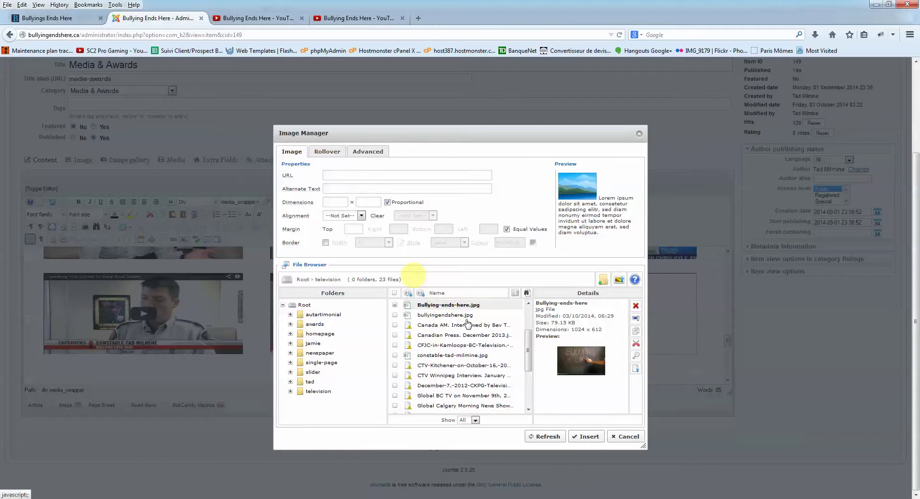
{"action": "left_click", "coordinate": [420, 305]}
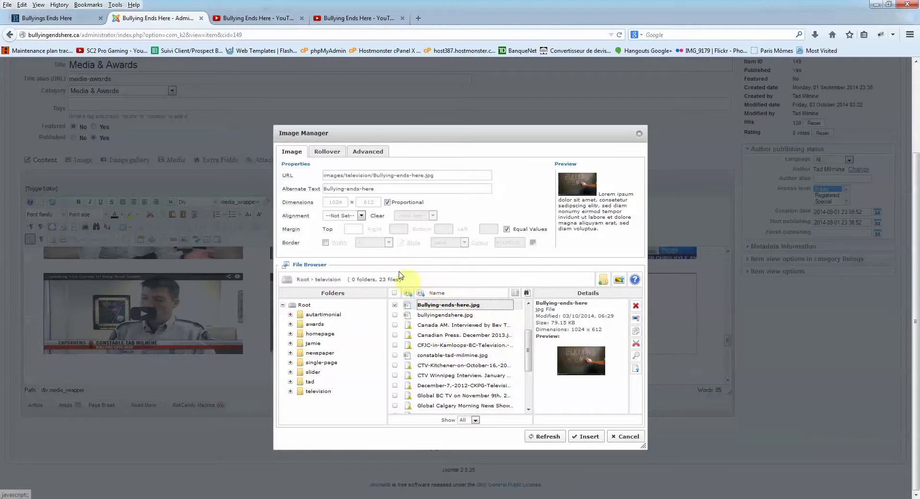
{"action": "double_click", "coordinate": [345, 201]}
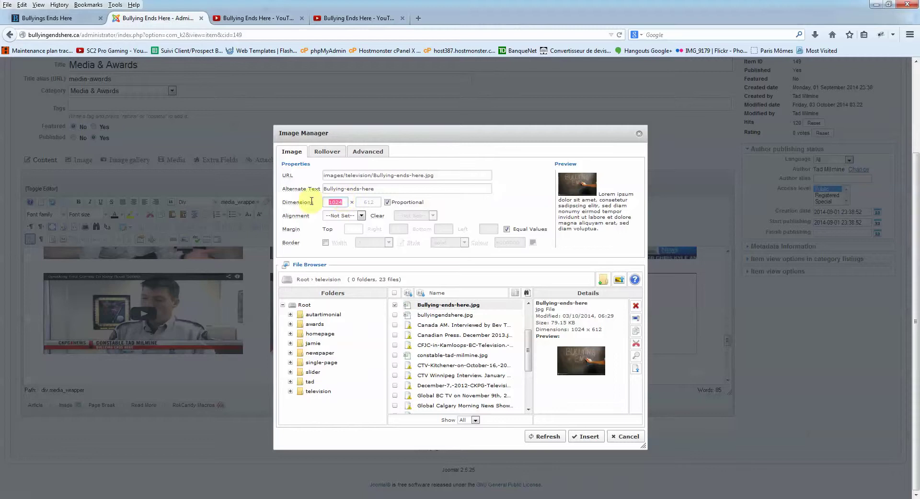
Insert the chalkboard image into the third media box and open its link settings.
{"action": "left_click", "coordinate": [581, 440]}
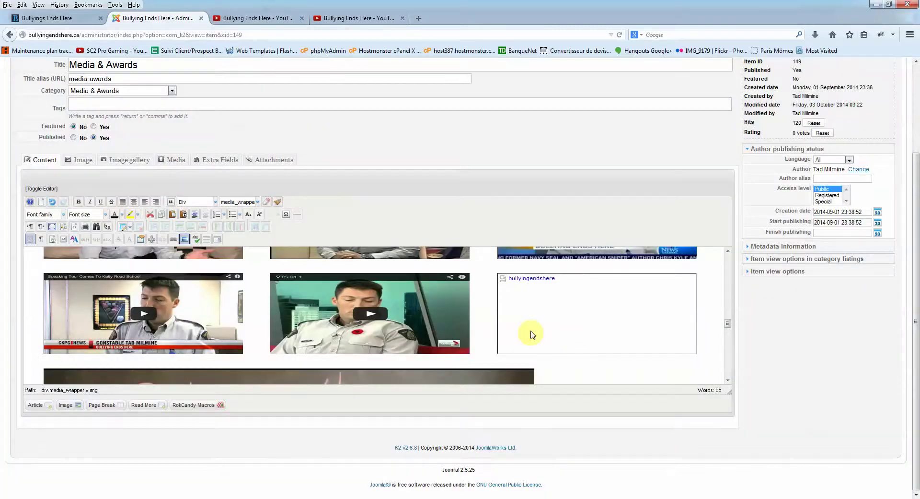
{"action": "scroll", "coordinate": [528, 329], "scroll_direction": "down", "scroll_amount": 3}
{"action": "scroll", "coordinate": [531, 333], "scroll_direction": "down", "scroll_amount": 3}
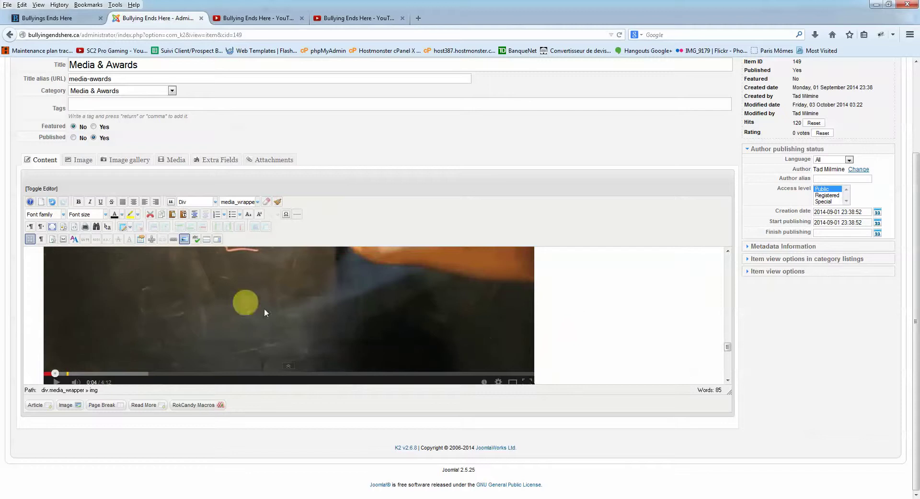
{"action": "scroll", "coordinate": [556, 331], "scroll_direction": "up", "scroll_amount": 3}
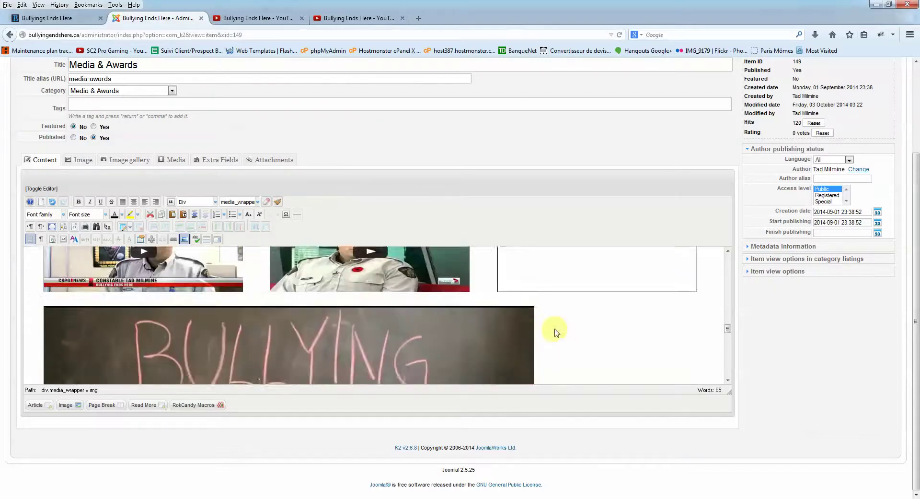
{"action": "scroll", "coordinate": [557, 330], "scroll_direction": "down", "scroll_amount": 3}
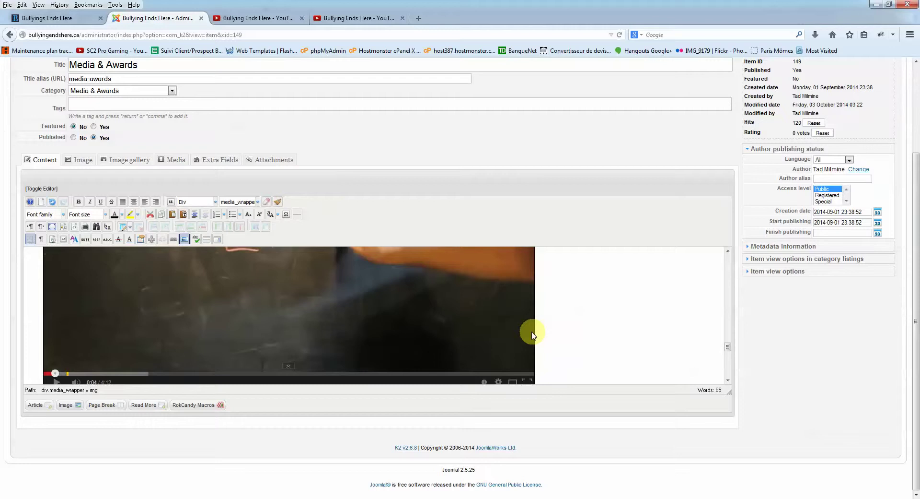
{"action": "scroll", "coordinate": [335, 330], "scroll_direction": "up", "scroll_amount": 1}
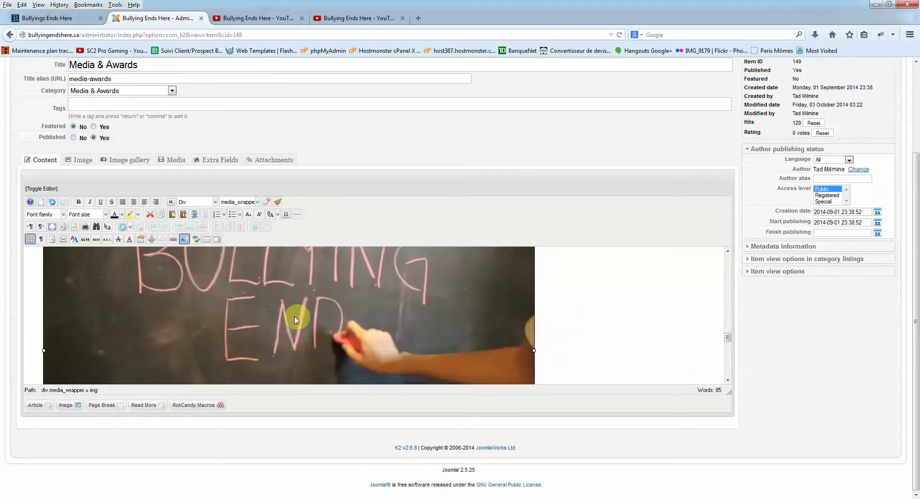
{"action": "left_click", "coordinate": [176, 239]}
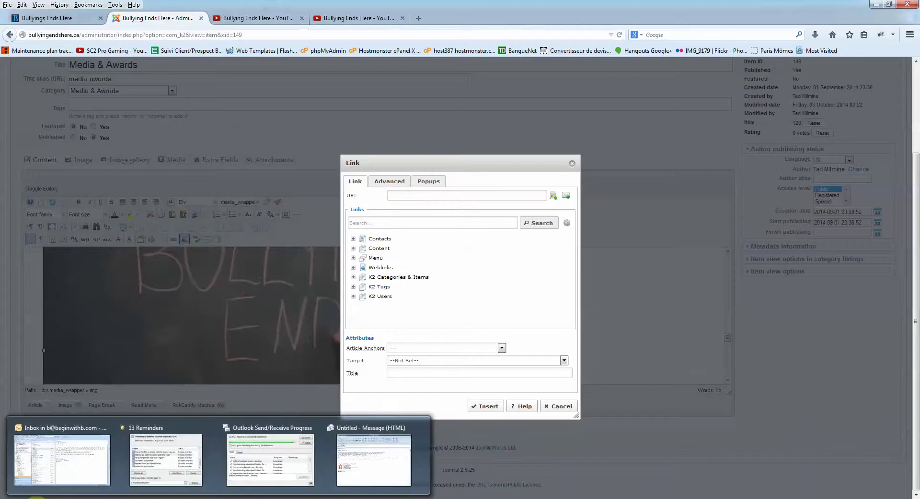
Paste the YouTube embed URL from the email as the image's link, trimming stray leading characters.
{"action": "left_click", "coordinate": [57, 475]}
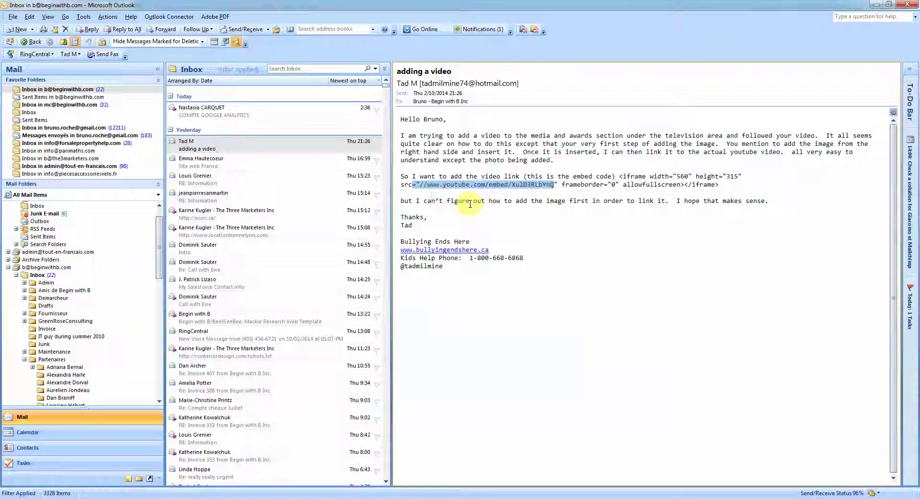
{"action": "key", "text": "alt+Tab"}
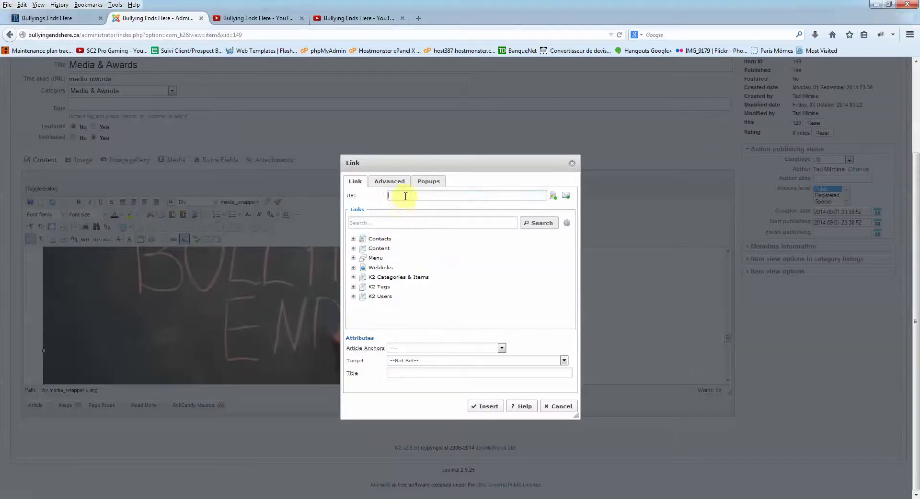
{"action": "type", "text": "=\"//www.youtube.com/embed/XulD3RLbYnQ"}
{"action": "left_click_drag", "start_coordinate": [399, 197], "coordinate": [352, 199]}
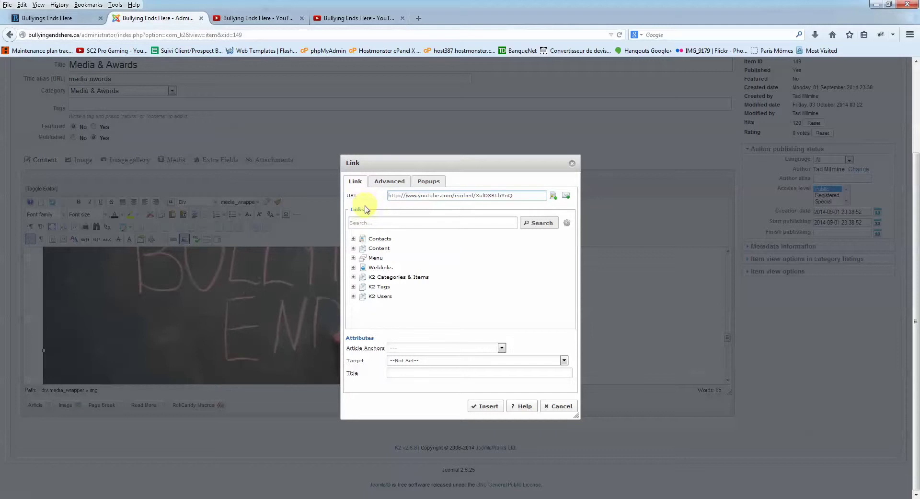
{"action": "left_click", "coordinate": [403, 360]}
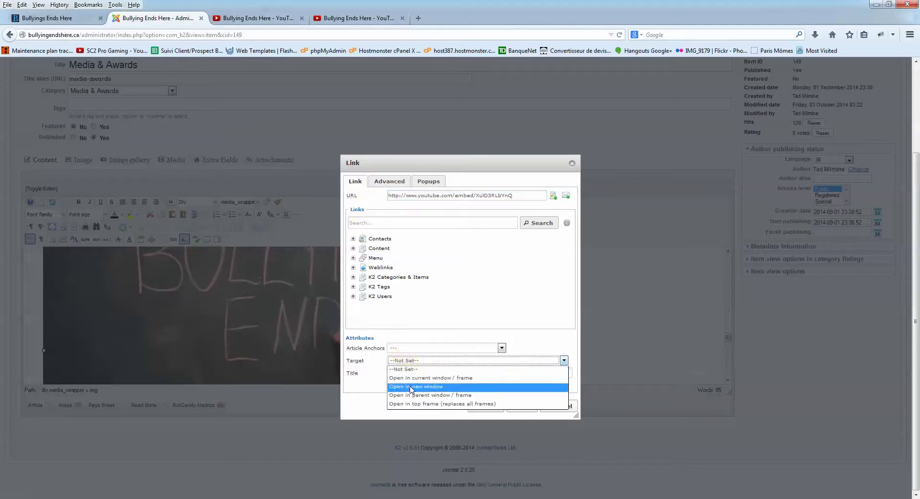
Make the link a JCE MediaBox popup, 800 × 600, Media Type Youtube Video, Popup Icon No.
{"action": "left_click", "coordinate": [410, 386]}
{"action": "left_click", "coordinate": [428, 181]}
{"action": "left_click", "coordinate": [430, 196]}
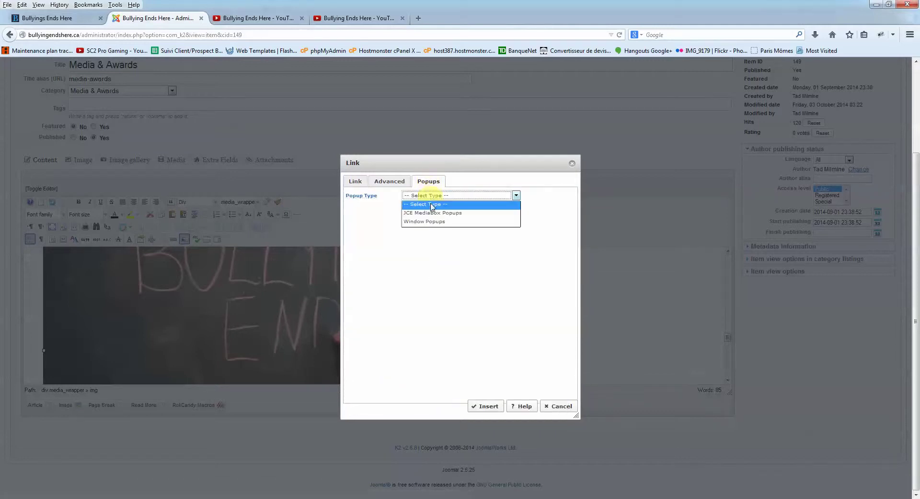
{"action": "left_click", "coordinate": [433, 212]}
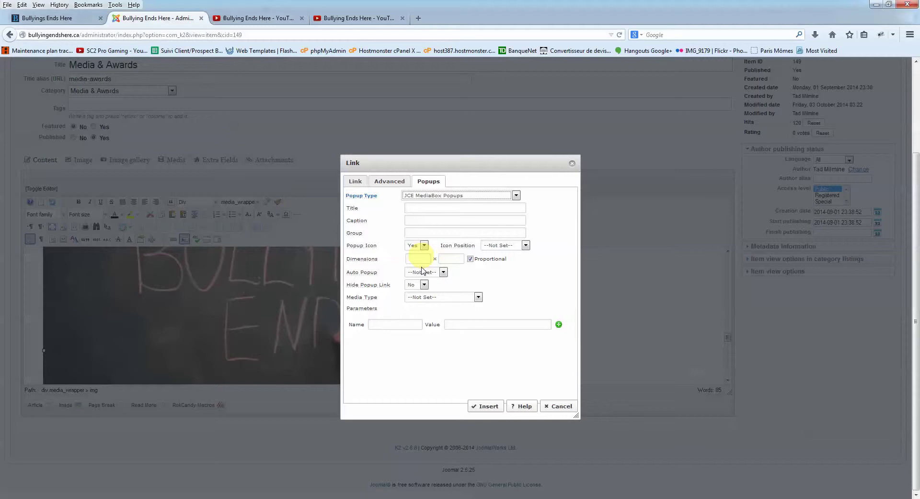
{"action": "left_click", "coordinate": [430, 297]}
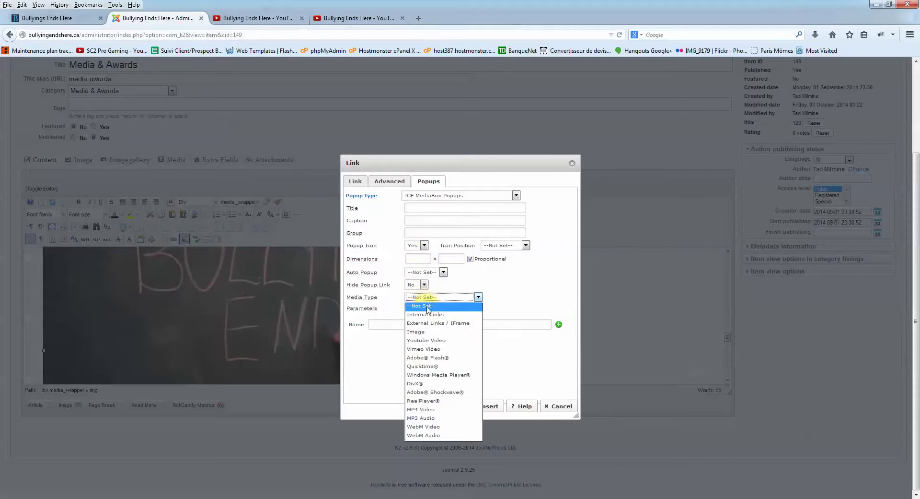
{"action": "left_click", "coordinate": [428, 339]}
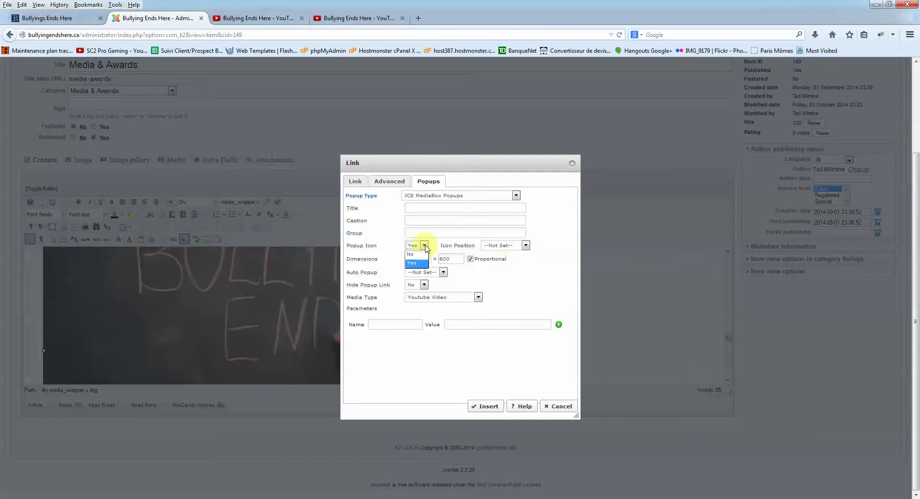
{"action": "left_click", "coordinate": [424, 254]}
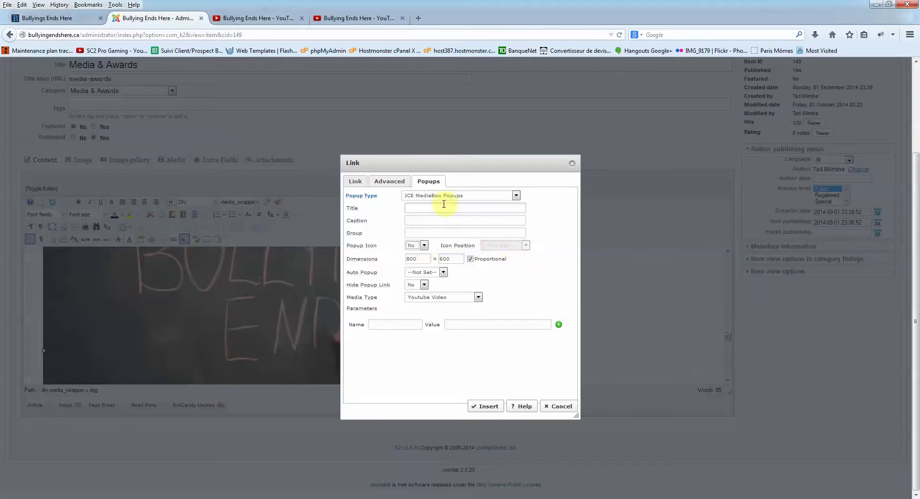
Apply the popup link to the image and save the Media & Awards item.
{"action": "left_click", "coordinate": [486, 408]}
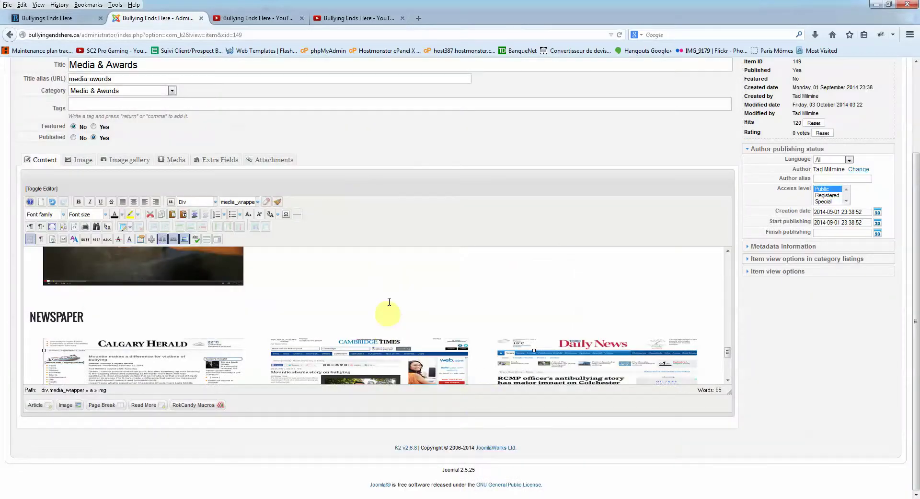
{"action": "scroll", "coordinate": [386, 307], "scroll_direction": "up", "scroll_amount": 5}
{"action": "scroll", "coordinate": [383, 304], "scroll_direction": "up", "scroll_amount": 1}
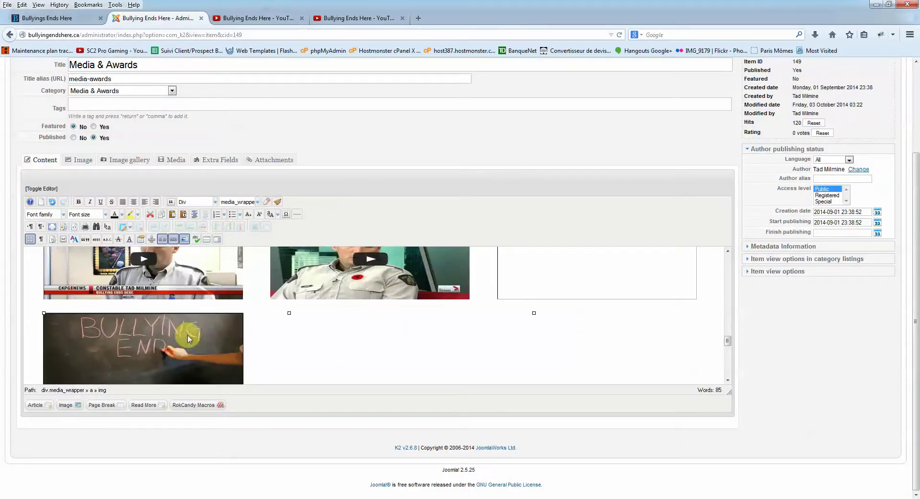
{"action": "scroll", "coordinate": [229, 345], "scroll_direction": "down", "scroll_amount": 2}
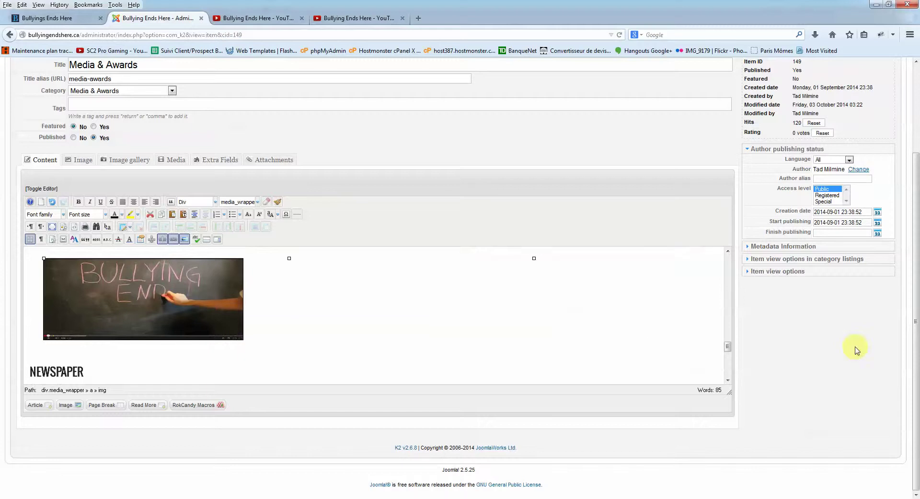
{"action": "scroll", "coordinate": [802, 374], "scroll_direction": "up", "scroll_amount": 4}
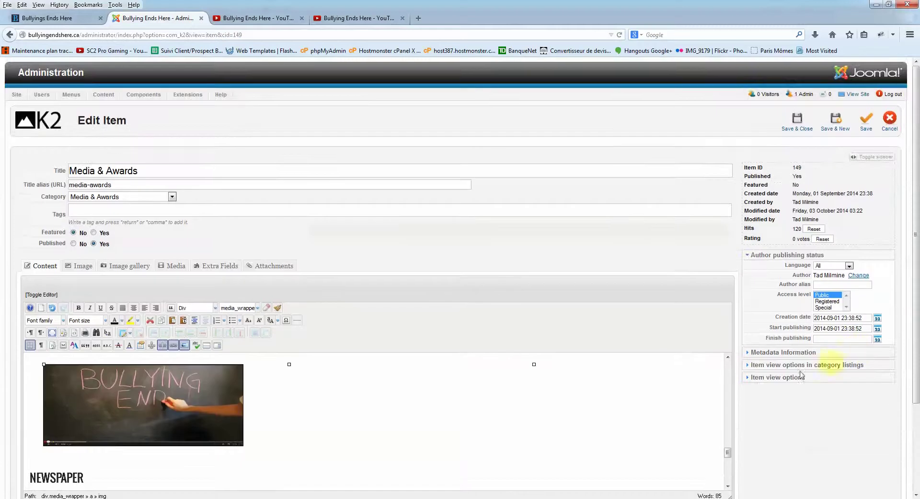
{"action": "left_click", "coordinate": [867, 124]}
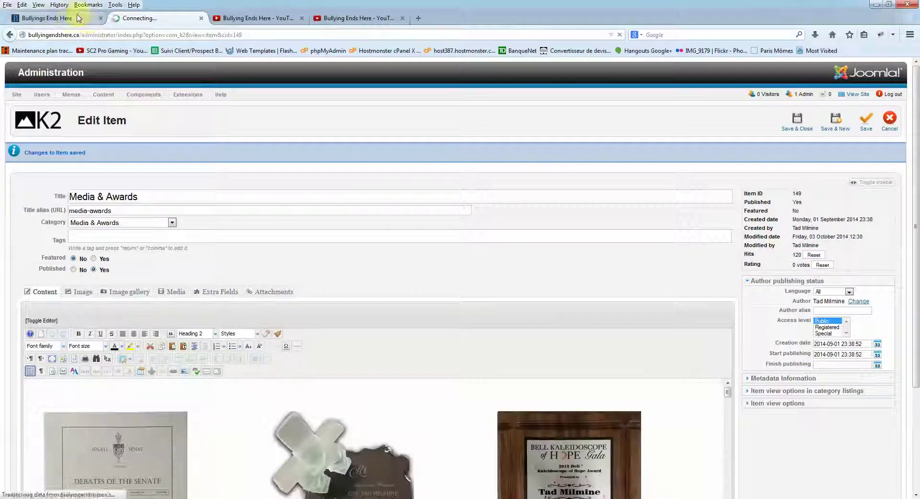
On the public site, open the MEDIA AND AWARDS page and scroll down to the new thumbnail.
{"action": "left_click", "coordinate": [71, 22]}
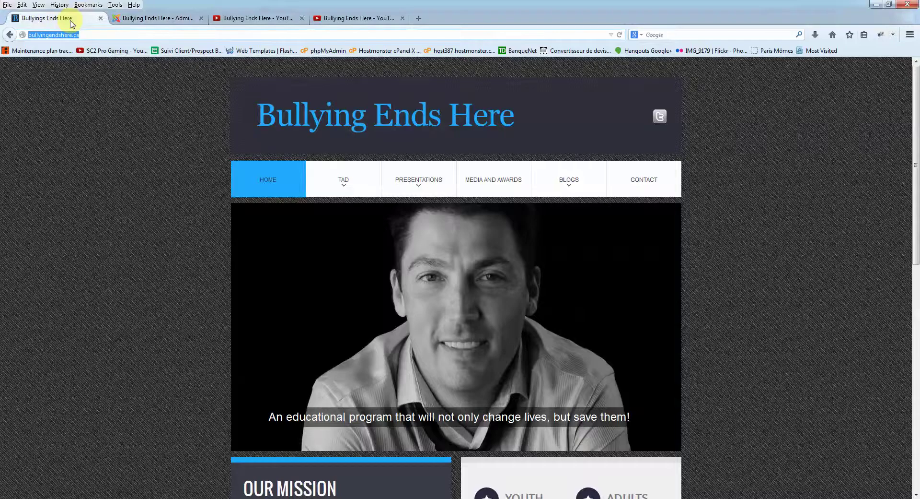
{"action": "mouse_move", "coordinate": [419, 179]}
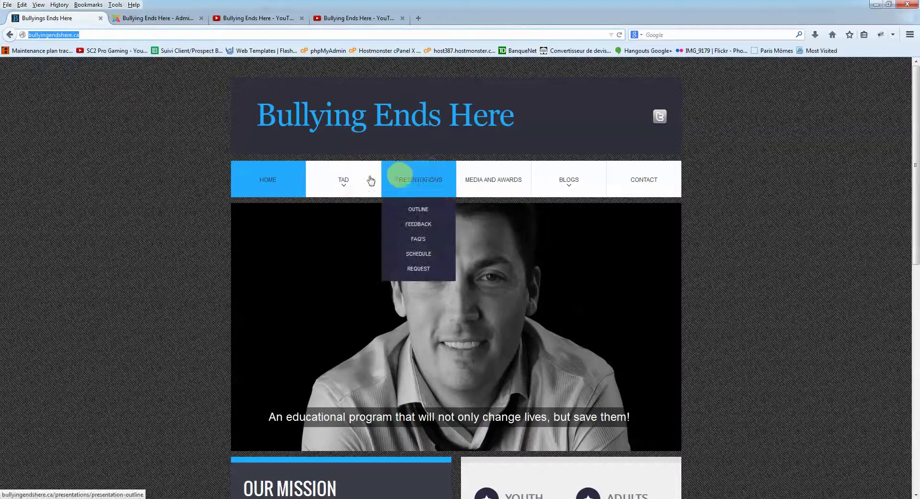
{"action": "left_click", "coordinate": [488, 180]}
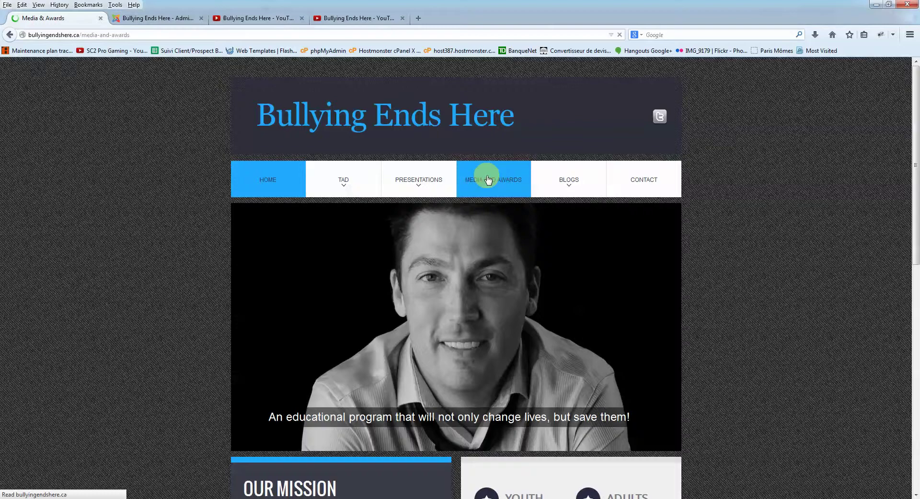
{"action": "scroll", "coordinate": [678, 232], "scroll_direction": "down", "scroll_amount": 2}
{"action": "scroll", "coordinate": [679, 233], "scroll_direction": "down", "scroll_amount": 8}
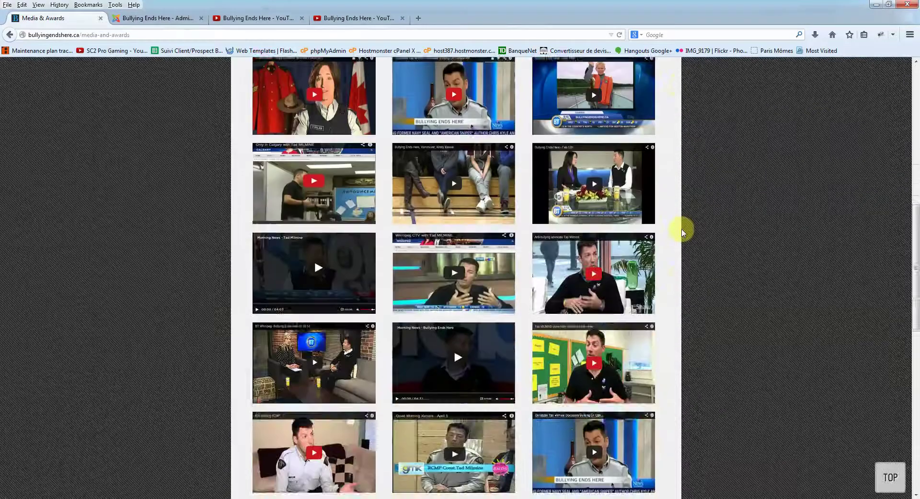
{"action": "scroll", "coordinate": [681, 232], "scroll_direction": "down", "scroll_amount": 3}
{"action": "scroll", "coordinate": [683, 233], "scroll_direction": "down", "scroll_amount": 2}
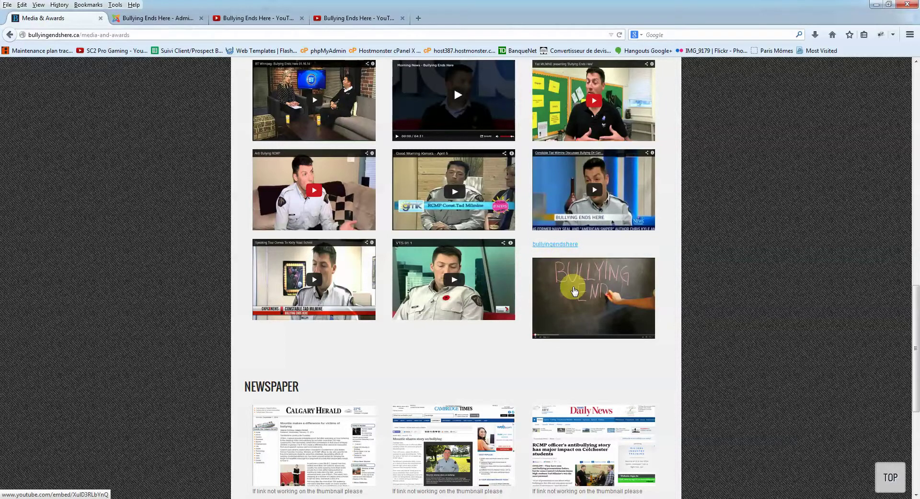
Open the chalkboard thumbnail, play the video in the popup, and close the lightbox.
{"action": "left_click", "coordinate": [575, 291]}
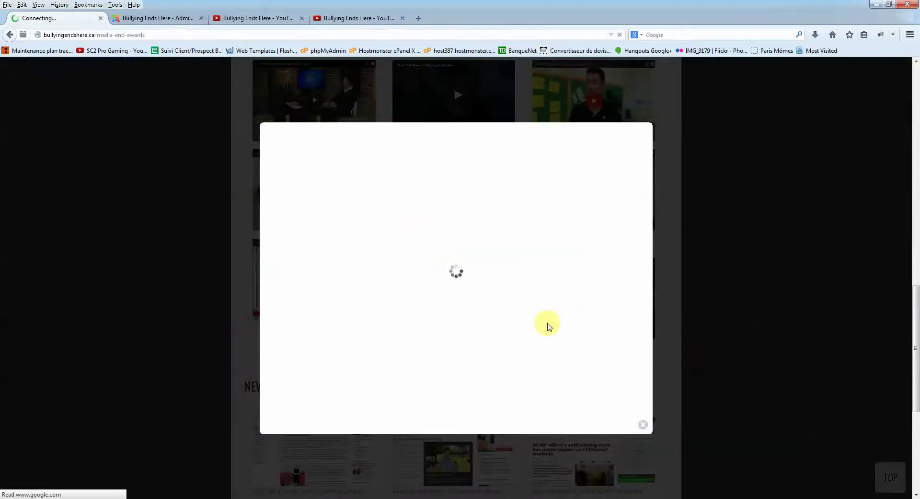
{"action": "left_click", "coordinate": [446, 288]}
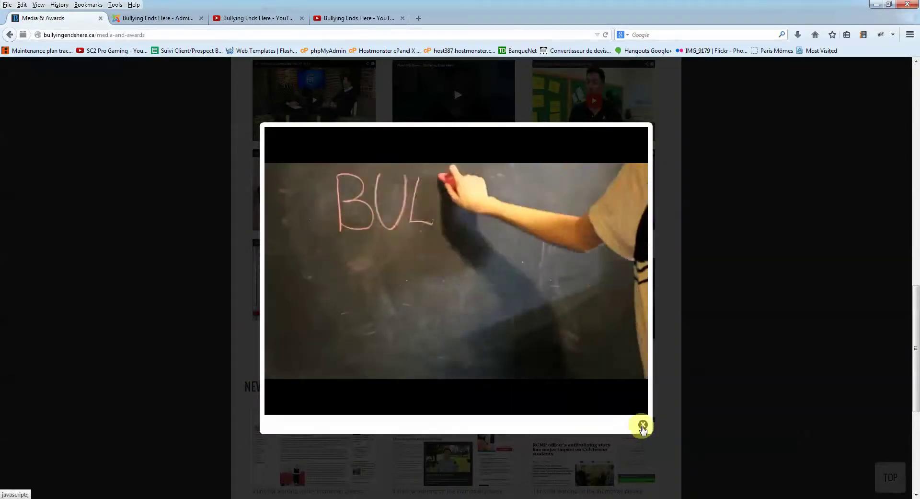
{"action": "left_click", "coordinate": [643, 426]}
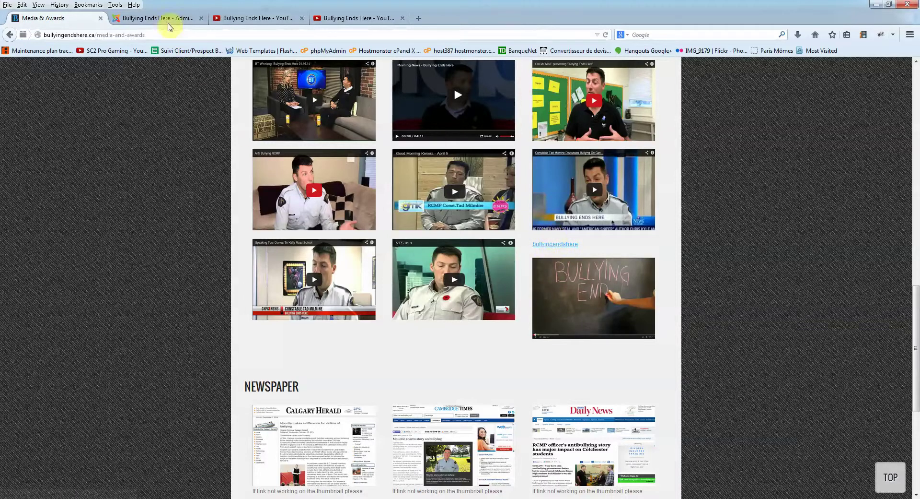
Check the linked chalkboard image in the Media & Awards item editor and save the item again.
{"action": "left_click", "coordinate": [167, 19]}
{"action": "scroll", "coordinate": [593, 282], "scroll_direction": "down", "scroll_amount": 5}
{"action": "scroll", "coordinate": [644, 303], "scroll_direction": "down", "scroll_amount": 5}
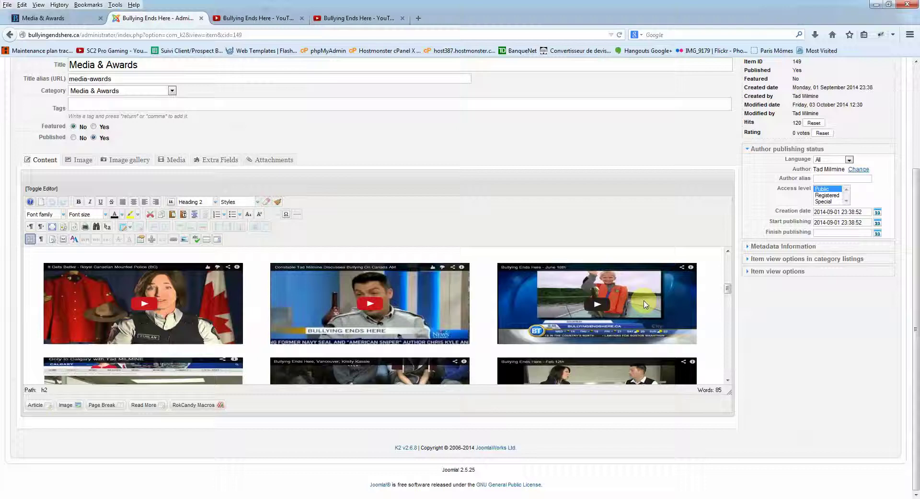
{"action": "scroll", "coordinate": [644, 304], "scroll_direction": "down", "scroll_amount": 2}
{"action": "scroll", "coordinate": [642, 305], "scroll_direction": "up", "scroll_amount": 2}
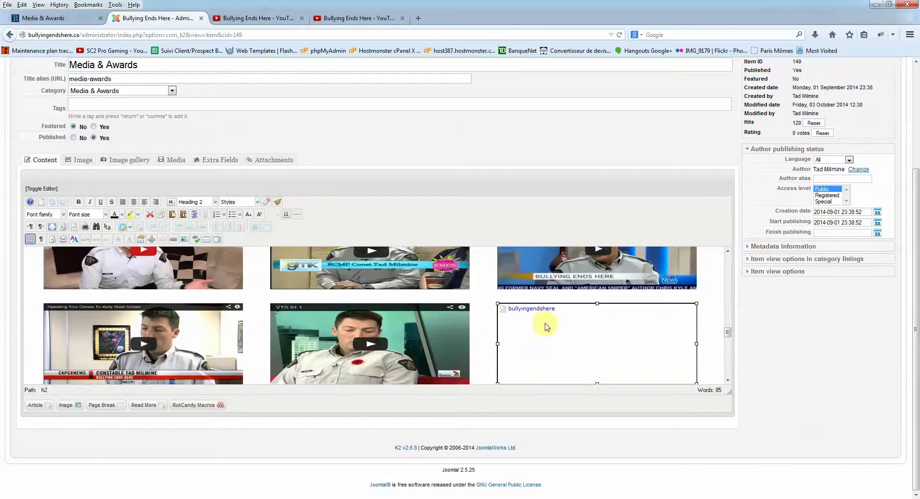
{"action": "left_click", "coordinate": [547, 326]}
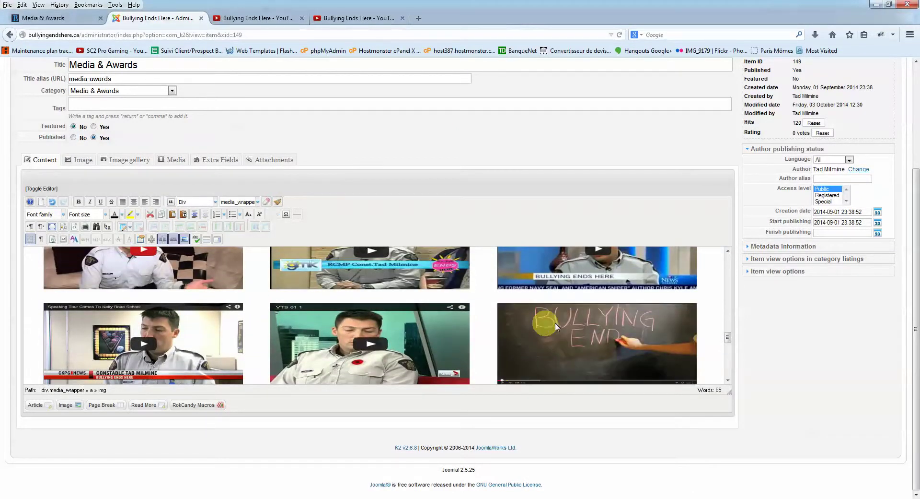
{"action": "scroll", "coordinate": [822, 359], "scroll_direction": "up", "scroll_amount": 4}
{"action": "scroll", "coordinate": [821, 358], "scroll_direction": "up", "scroll_amount": 1}
{"action": "left_click", "coordinate": [866, 120]}
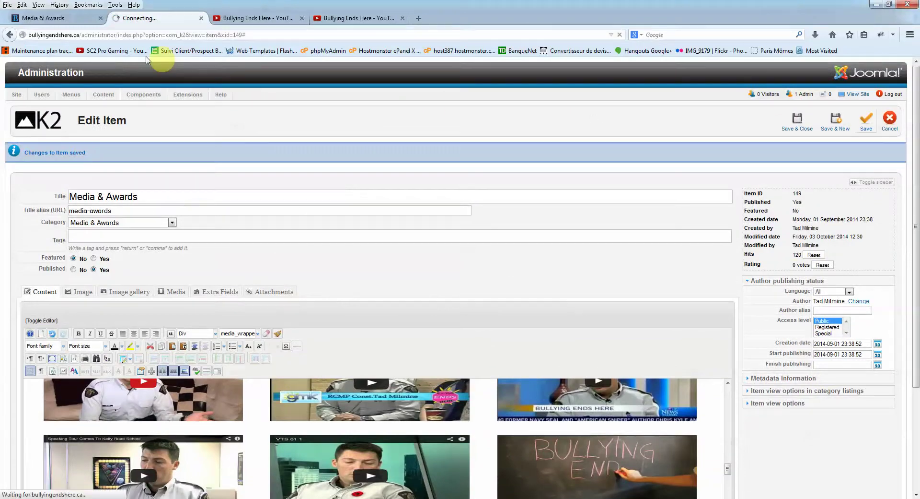
Reload the public Media & Awards page, then pause and close the chalkboard's YouTube popup video.
{"action": "left_click", "coordinate": [37, 19]}
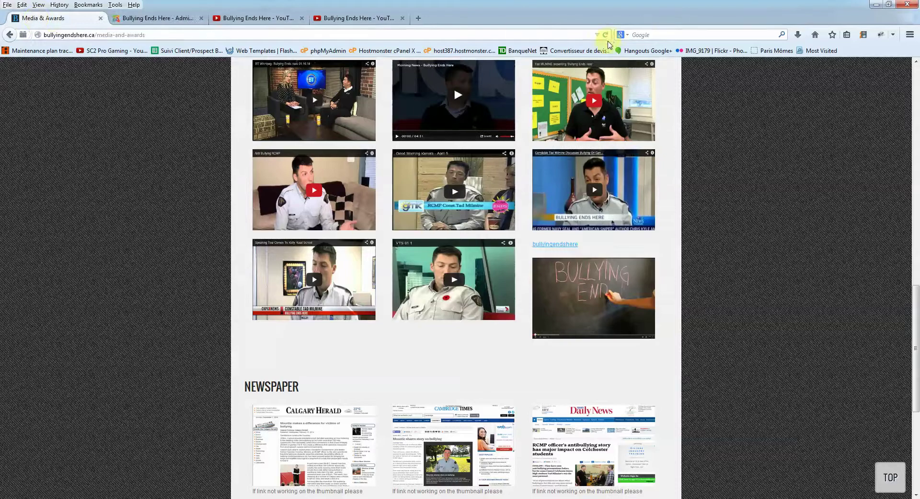
{"action": "left_click", "coordinate": [606, 35]}
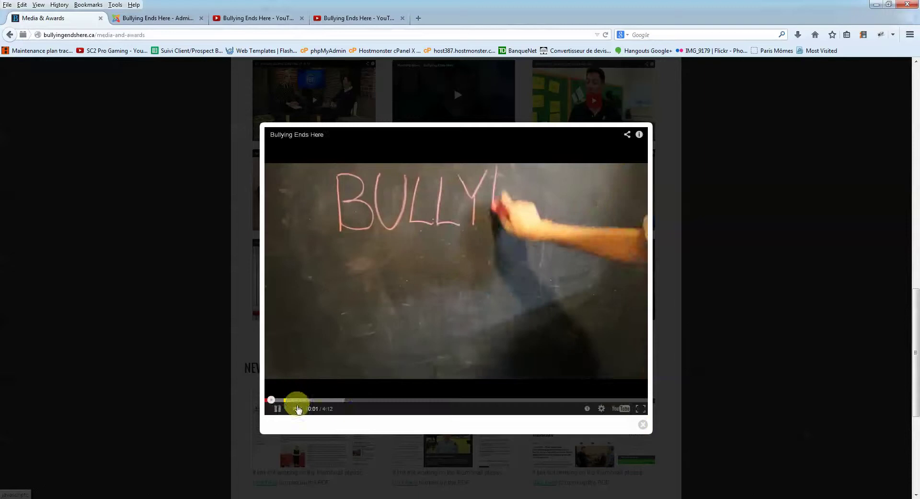
{"action": "left_click", "coordinate": [278, 408]}
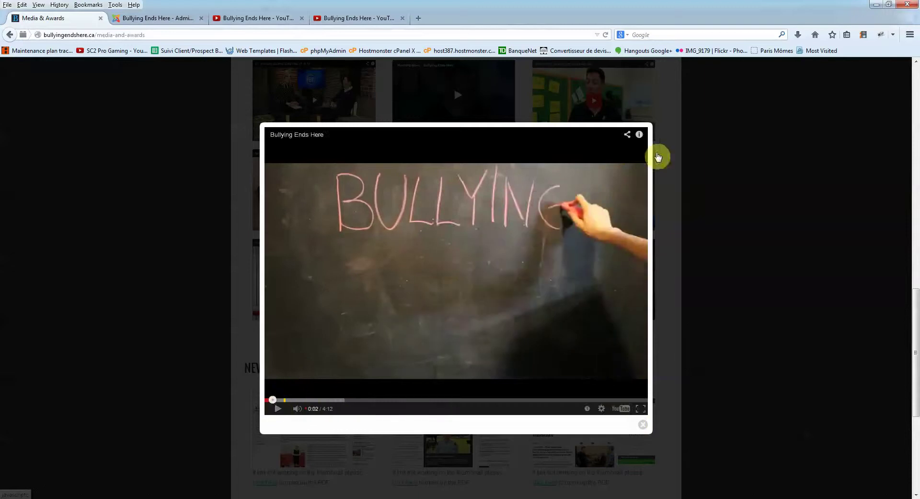
{"action": "left_click", "coordinate": [643, 425]}
{"action": "scroll", "coordinate": [686, 315], "scroll_direction": "up", "scroll_amount": 3}
{"action": "scroll", "coordinate": [686, 315], "scroll_direction": "up", "scroll_amount": 5}
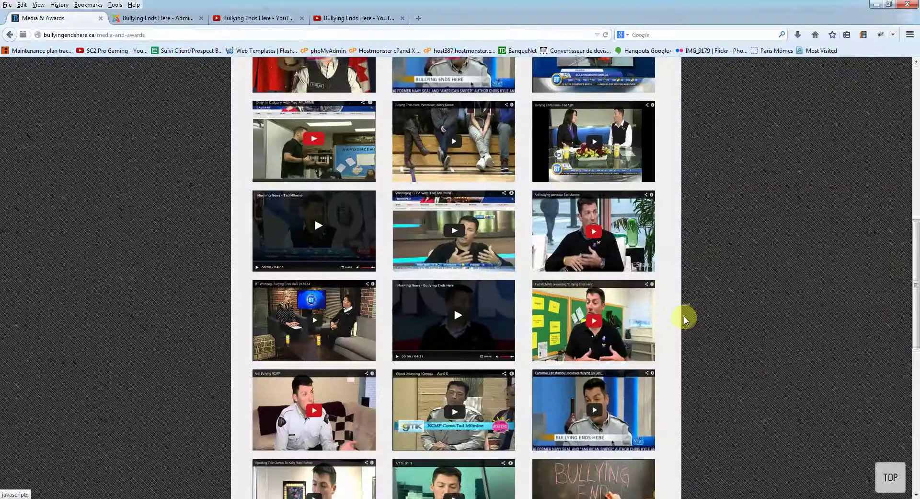